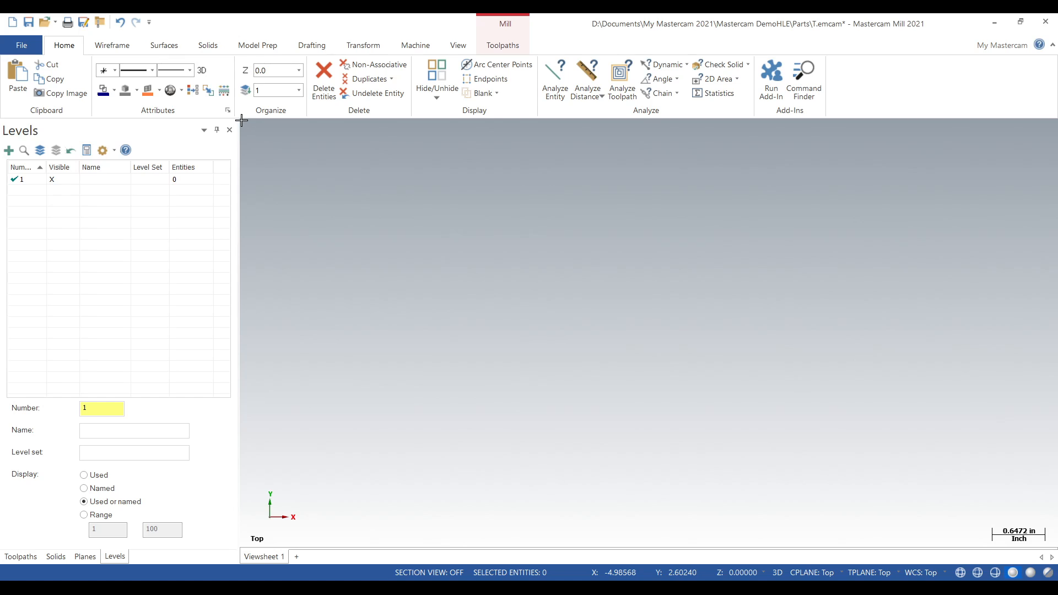
pyautogui.moveTo(242, 121); pyautogui.dragTo(1024, 507)
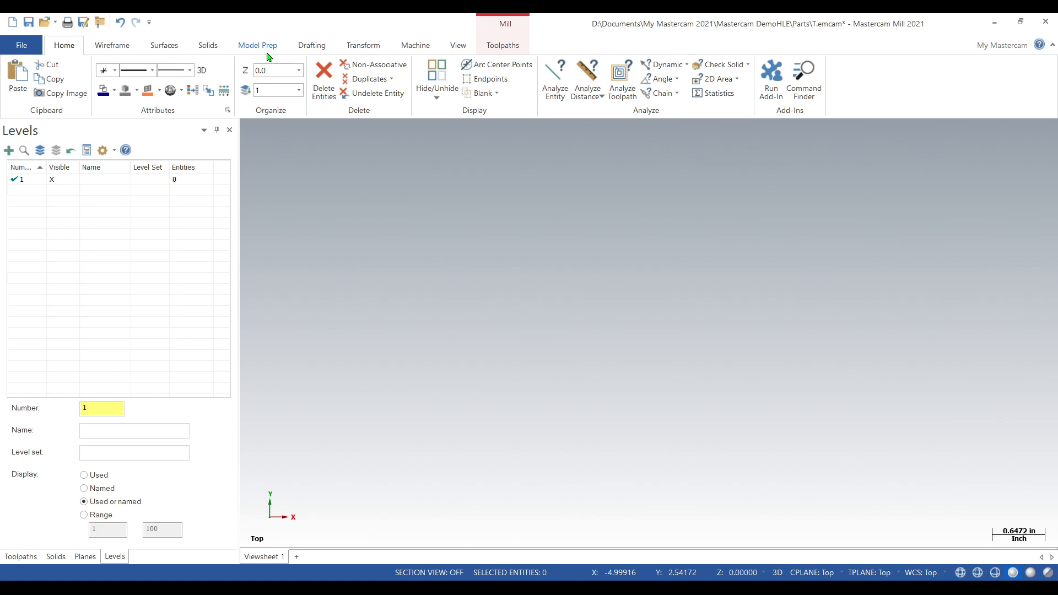
pyautogui.click(22, 46)
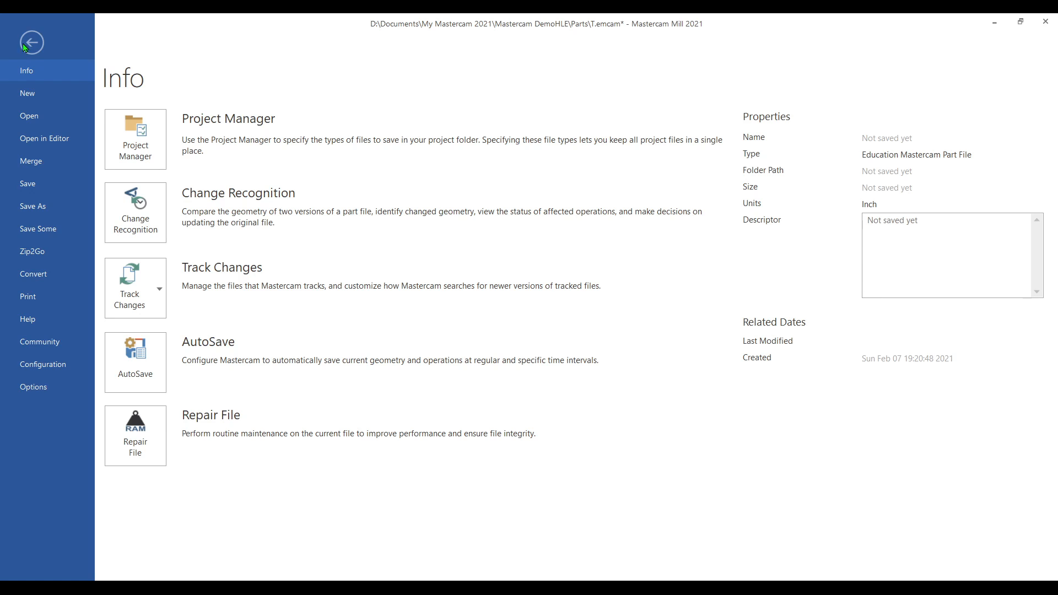
pyautogui.click(29, 46)
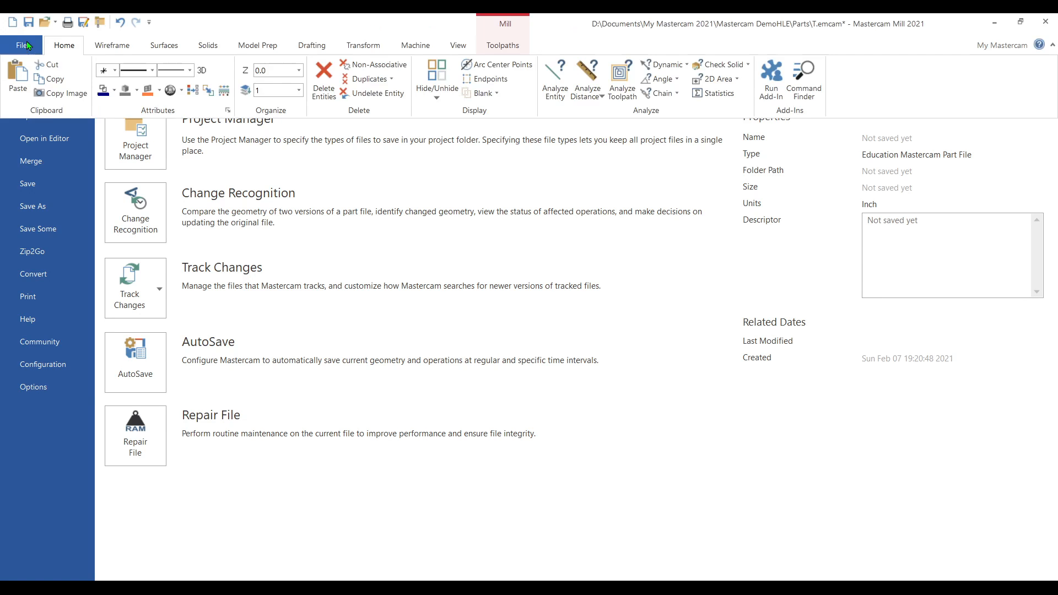
pyautogui.click(29, 45)
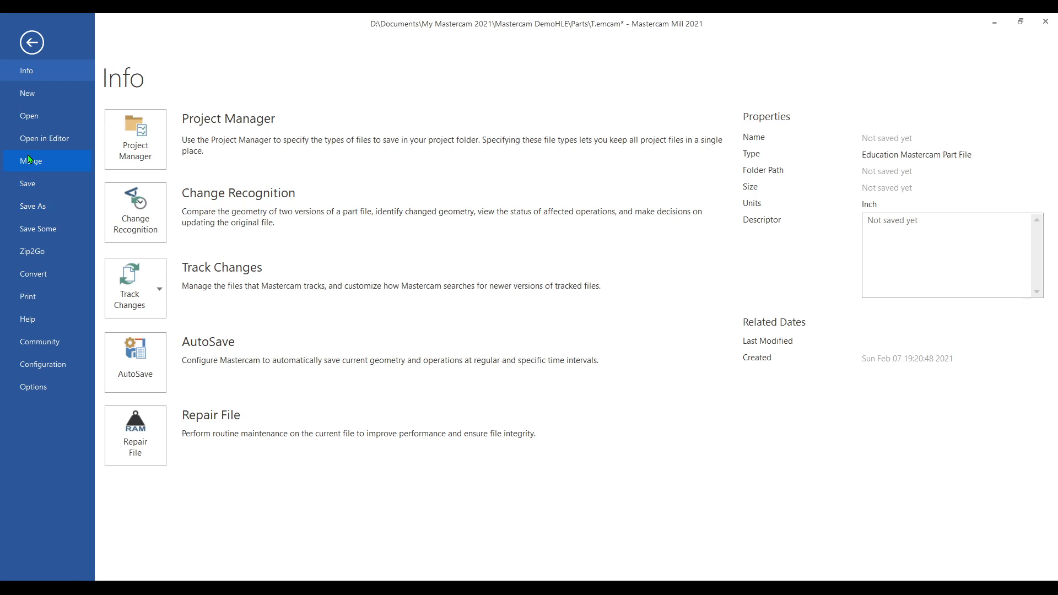
pyautogui.click(31, 47)
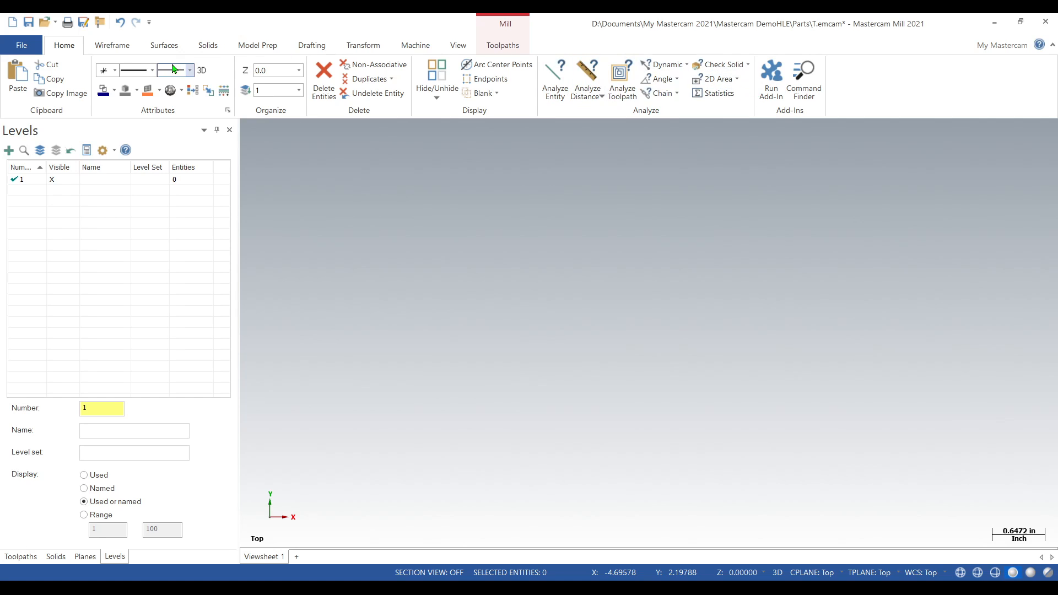
# - Examine the available commands for home, wireframe, solids, transform, machine and toolpath work
pyautogui.click(113, 51)
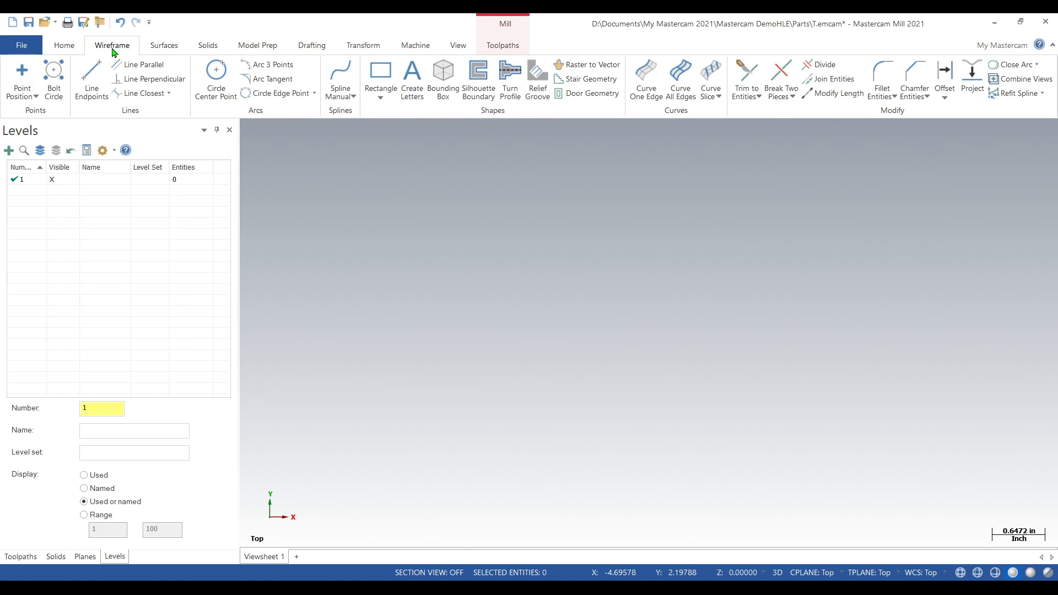
pyautogui.click(64, 47)
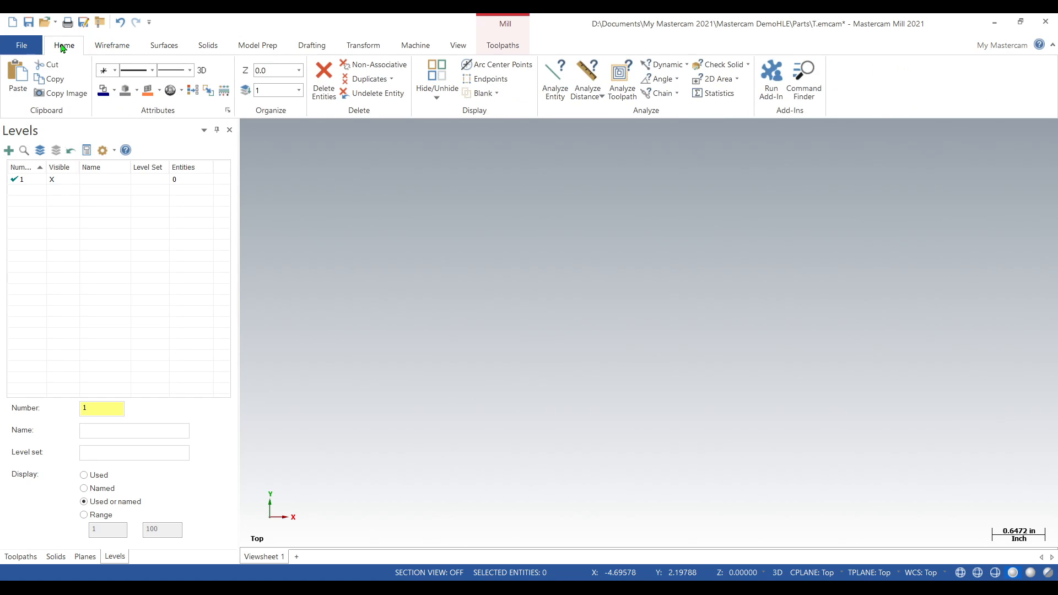
pyautogui.click(94, 45)
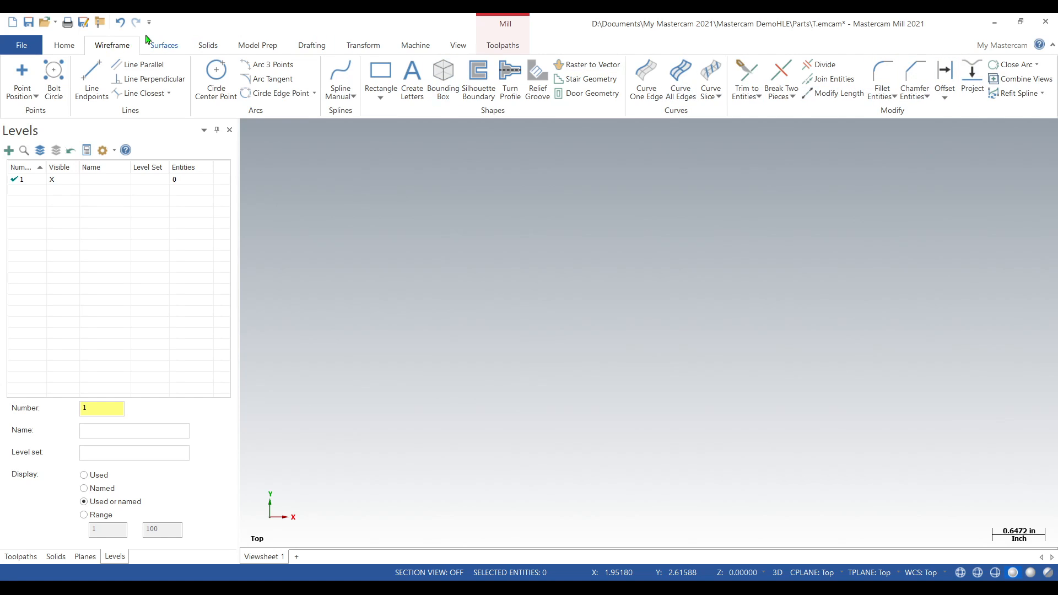
pyautogui.click(212, 45)
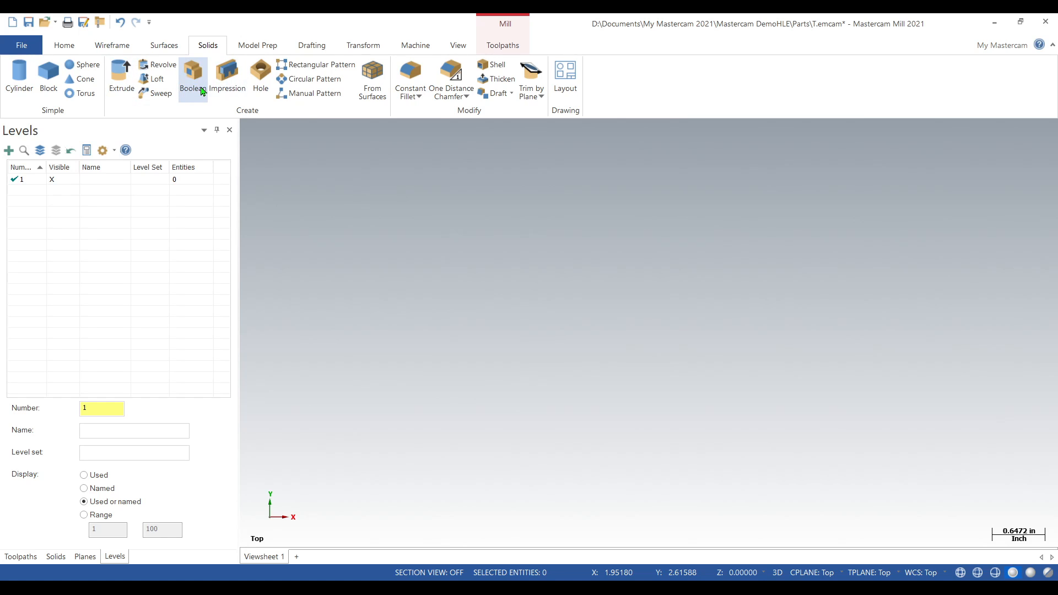
pyautogui.click(363, 46)
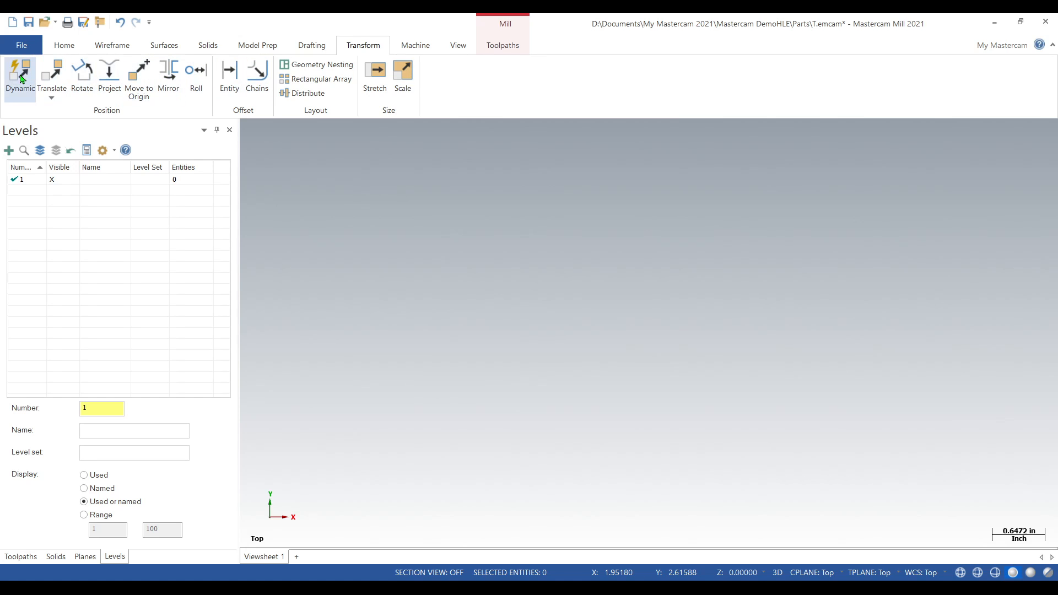
pyautogui.click(100, 47)
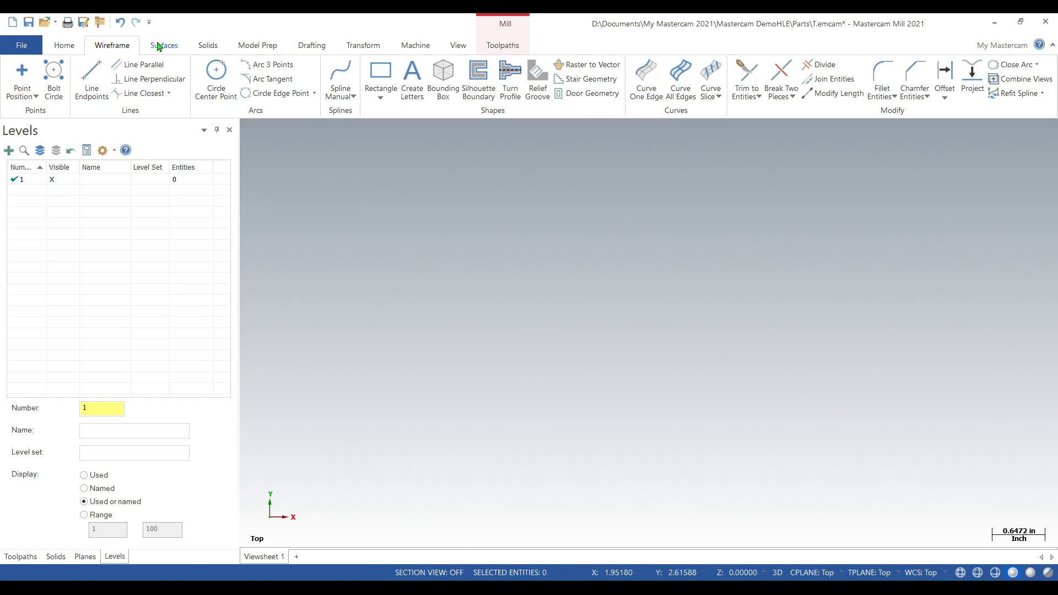
pyautogui.click(199, 47)
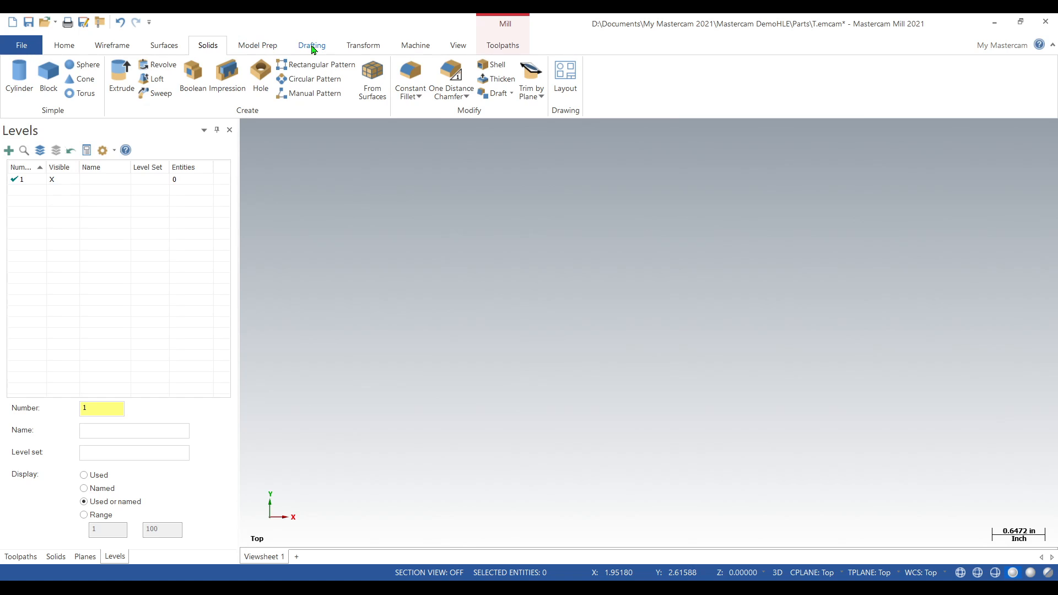
pyautogui.click(378, 48)
pyautogui.click(426, 46)
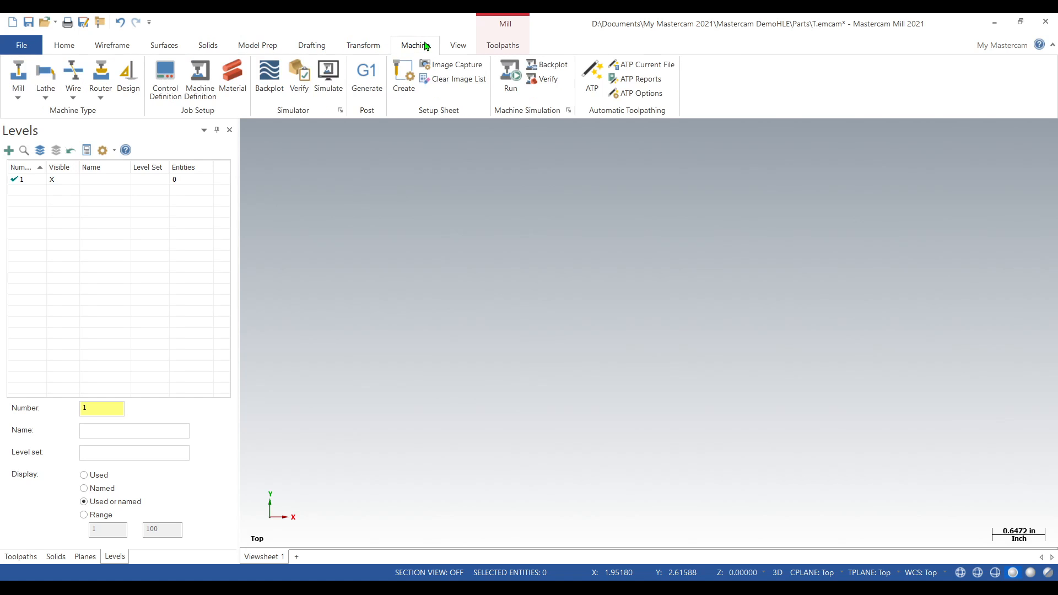
pyautogui.click(367, 46)
pyautogui.click(399, 47)
pyautogui.click(495, 47)
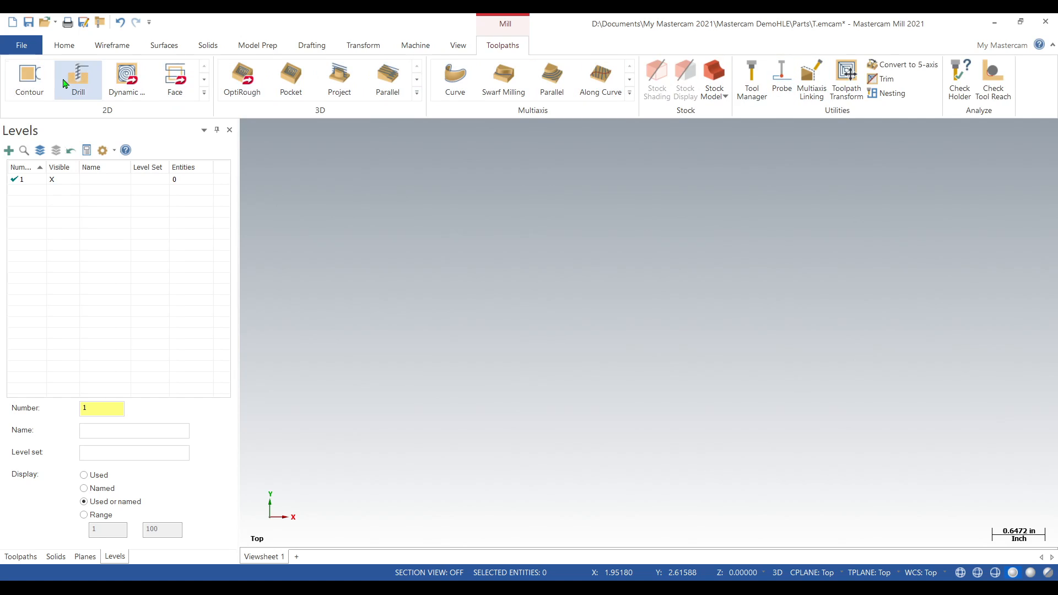
# - Hide the Toolpaths, Levels, Solids and Planes managers so the graphics area fills the window
pyautogui.click(456, 50)
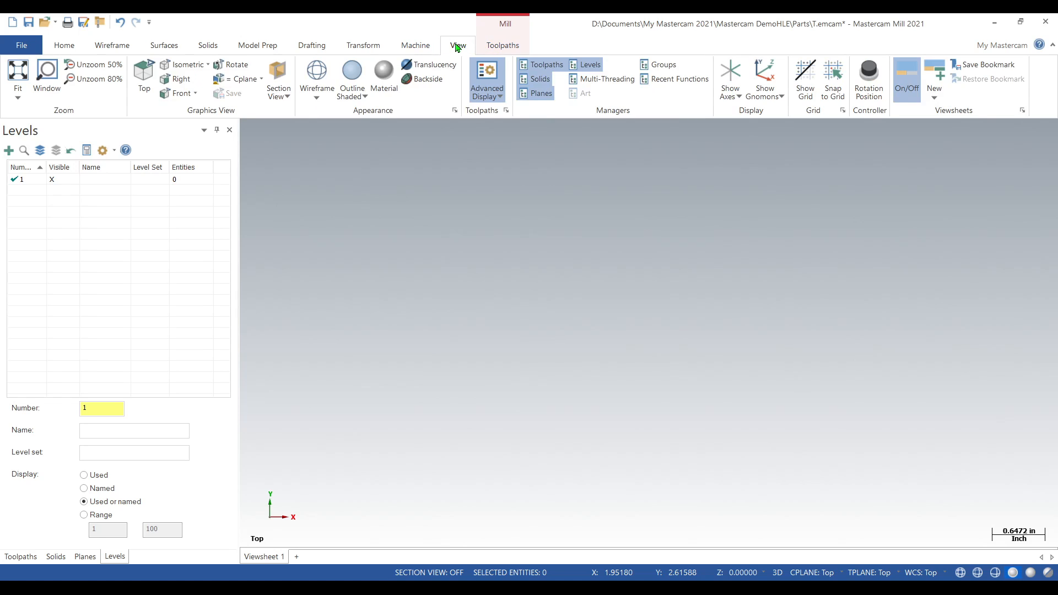
pyautogui.click(475, 81)
pyautogui.click(587, 65)
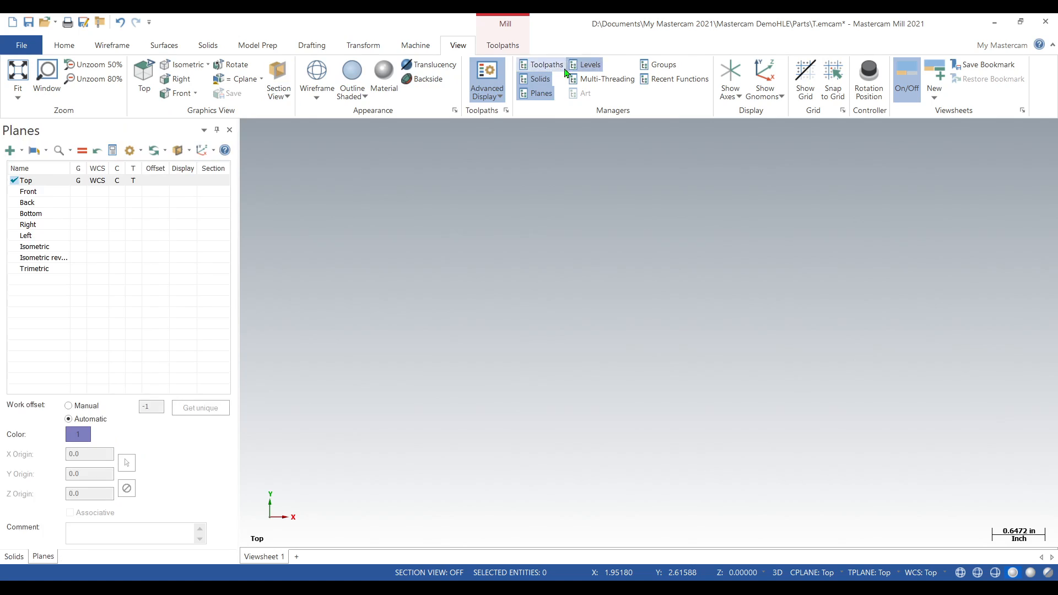
pyautogui.click(538, 79)
pyautogui.click(540, 94)
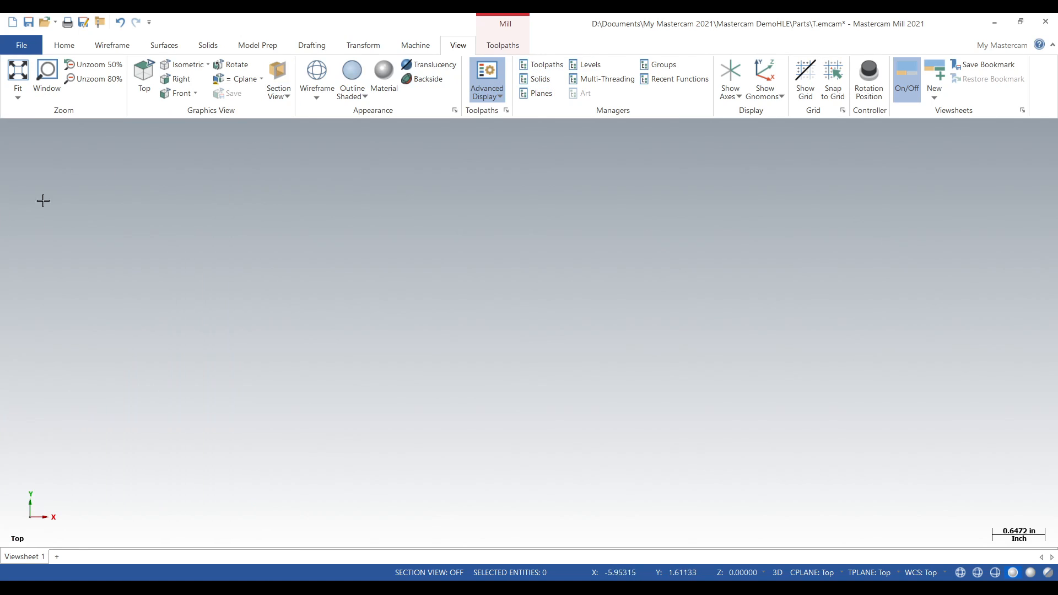
# - Show the Toolpaths, Solids, Planes and Levels managers, with the Toolpaths manager in front
pyautogui.click(543, 64)
pyautogui.click(539, 79)
pyautogui.click(540, 94)
pyautogui.click(587, 65)
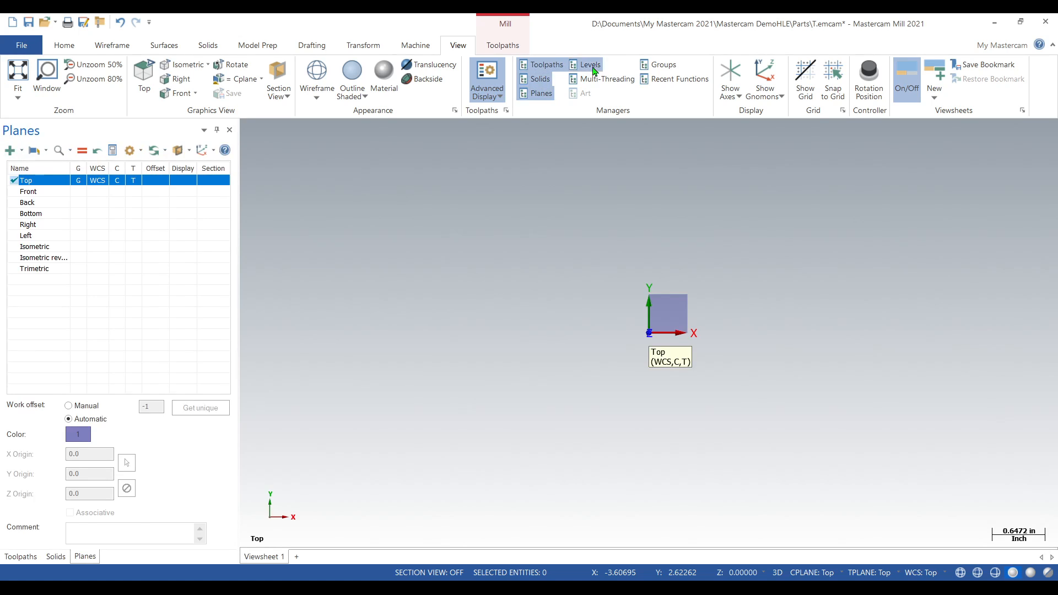
pyautogui.click(537, 66)
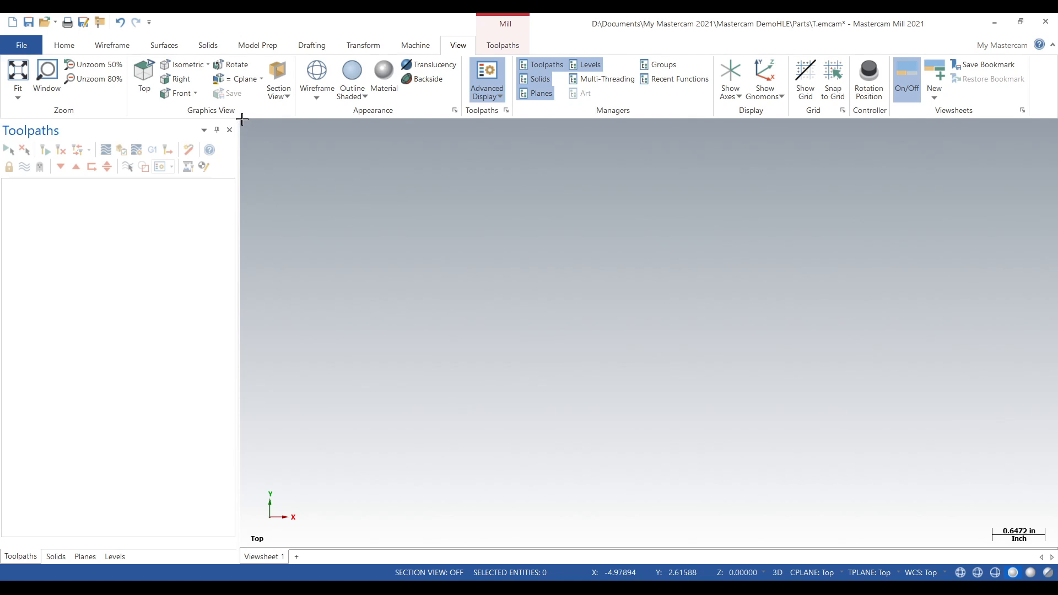
pyautogui.moveTo(242, 118); pyautogui.dragTo(948, 465)
pyautogui.moveTo(241, 120); pyautogui.dragTo(726, 354)
pyautogui.moveTo(343, 174); pyautogui.dragTo(822, 432)
pyautogui.moveTo(242, 119); pyautogui.dragTo(469, 252)
pyautogui.moveTo(458, 230); pyautogui.dragTo(818, 416)
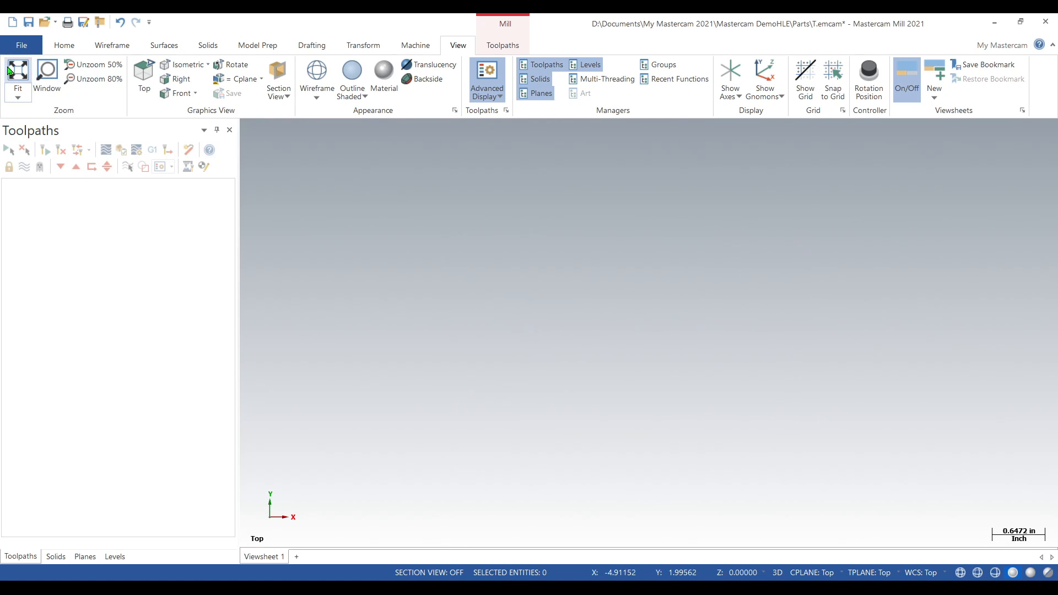
pyautogui.click(55, 47)
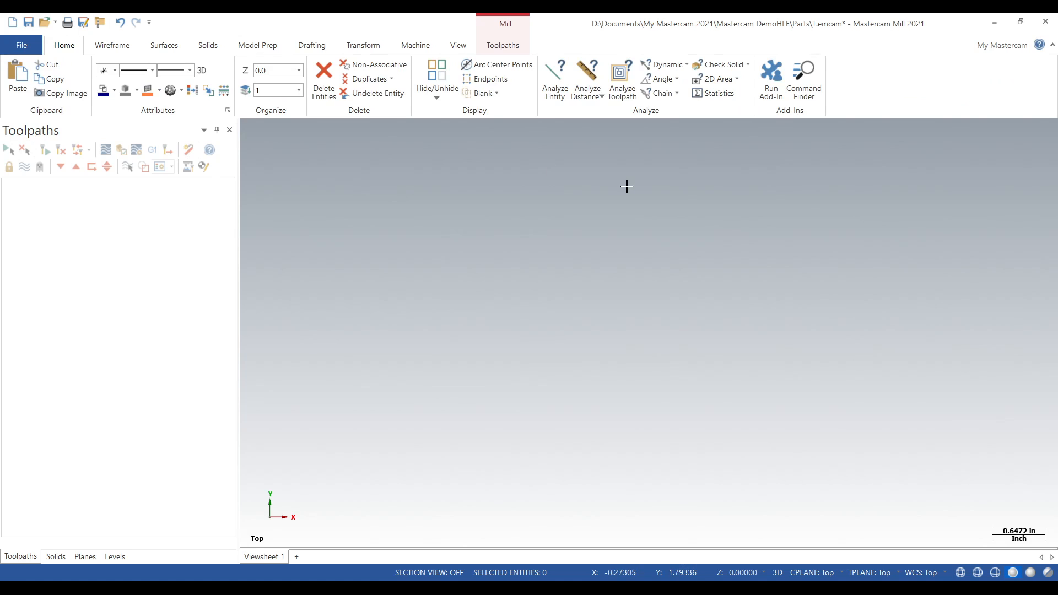
# - Open the system configuration settings
pyautogui.click(24, 49)
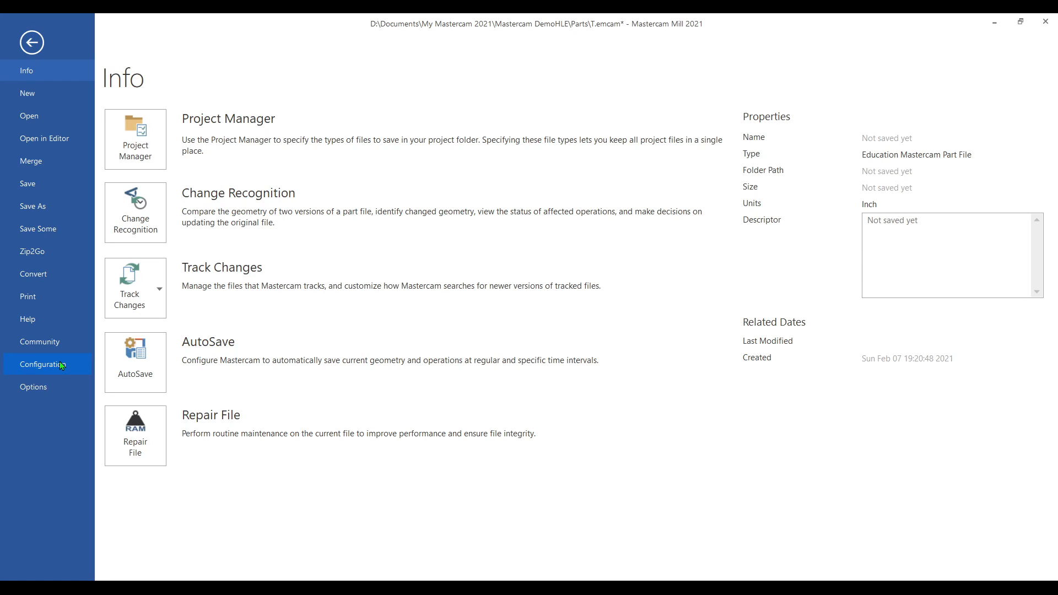
pyautogui.click(26, 364)
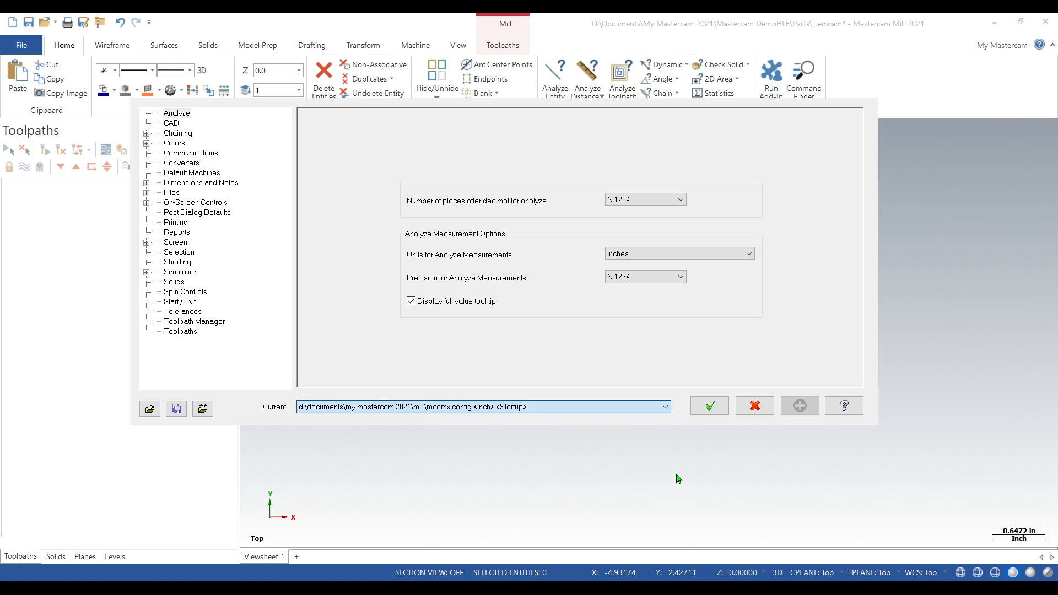
# - Try to switch the current configuration to the metric file mcamxm.config, then cancel the unit change
pyautogui.click(615, 476)
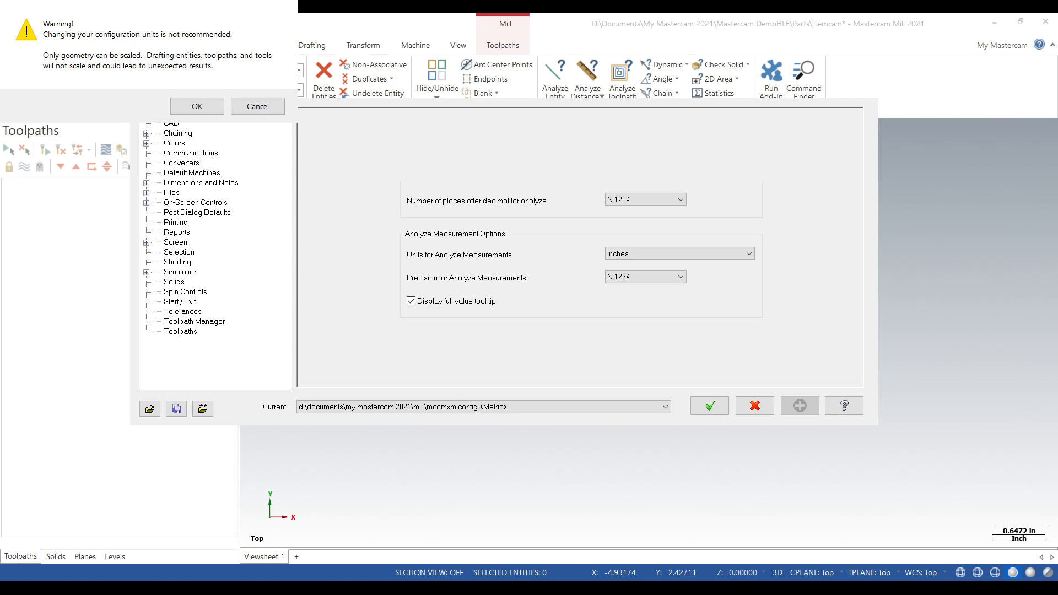
pyautogui.moveTo(149, 3); pyautogui.dragTo(535, 250)
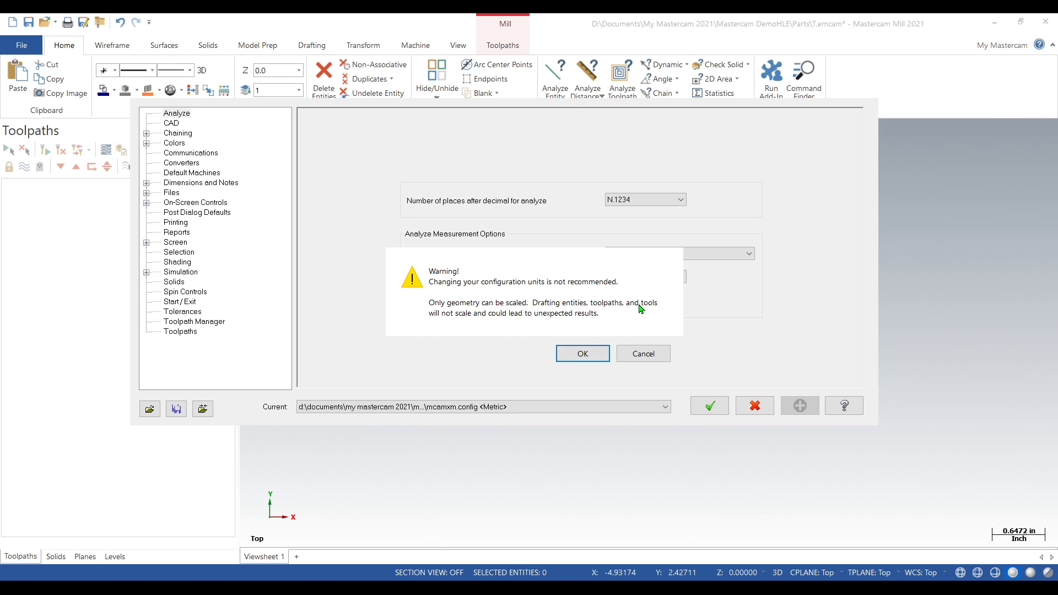
pyautogui.click(643, 354)
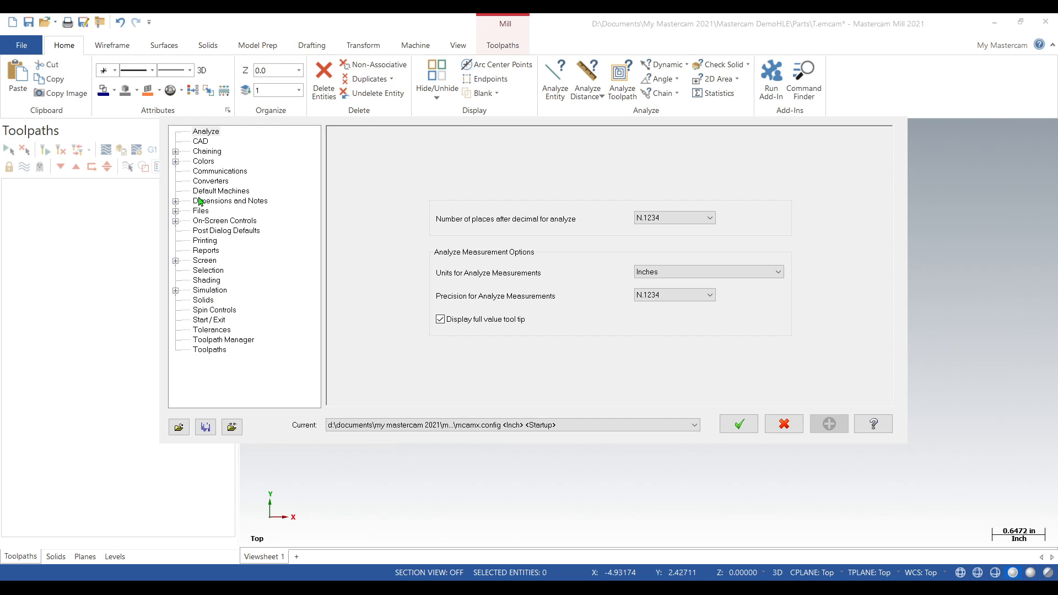
# - In the configuration's color settings, set the background gradient start to bright blue, color 9
pyautogui.click(176, 163)
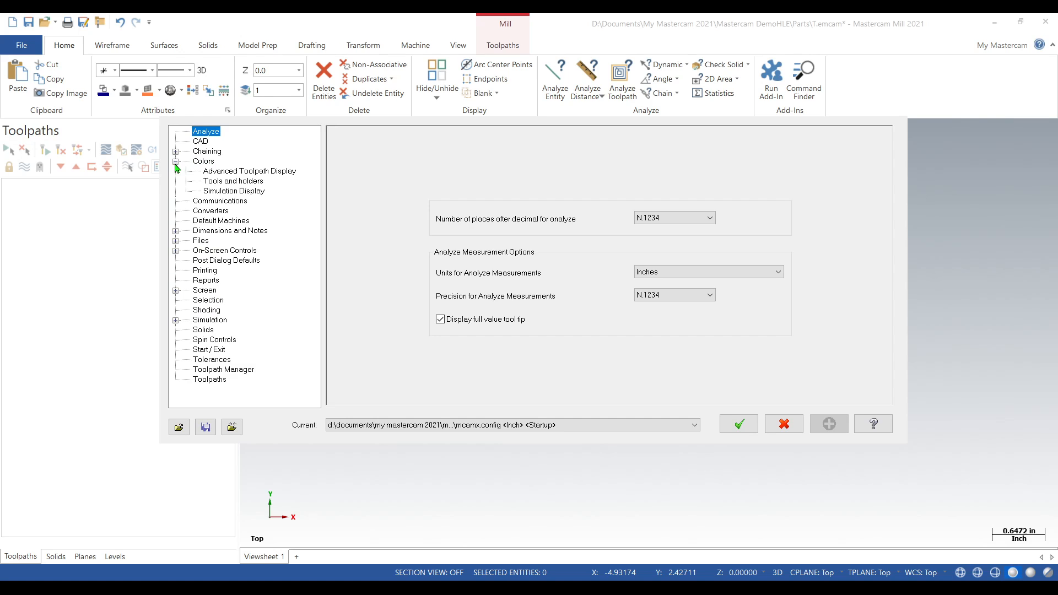
pyautogui.click(176, 163)
pyautogui.click(206, 163)
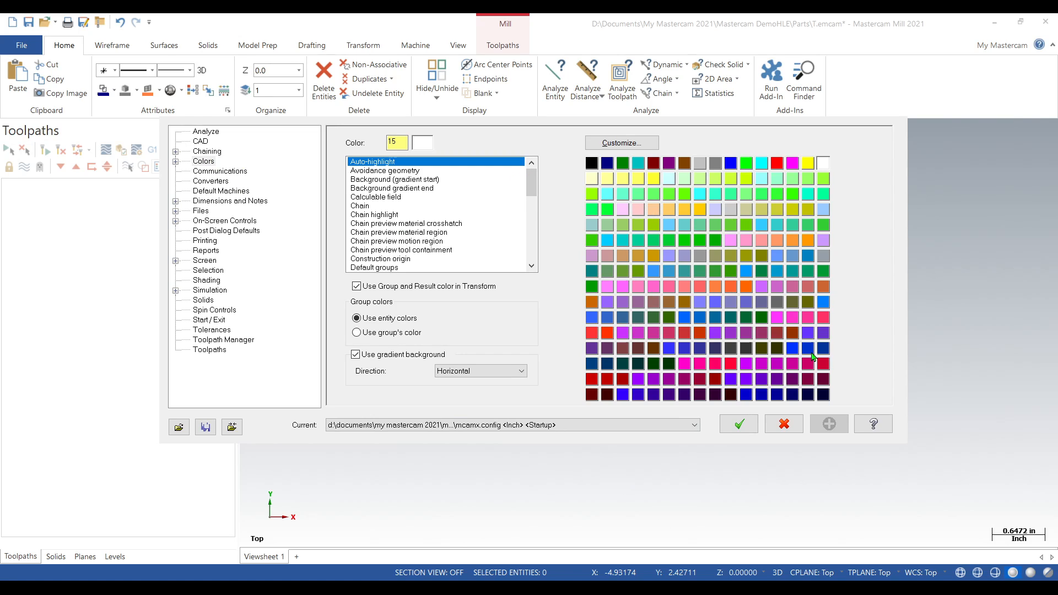
pyautogui.click(394, 181)
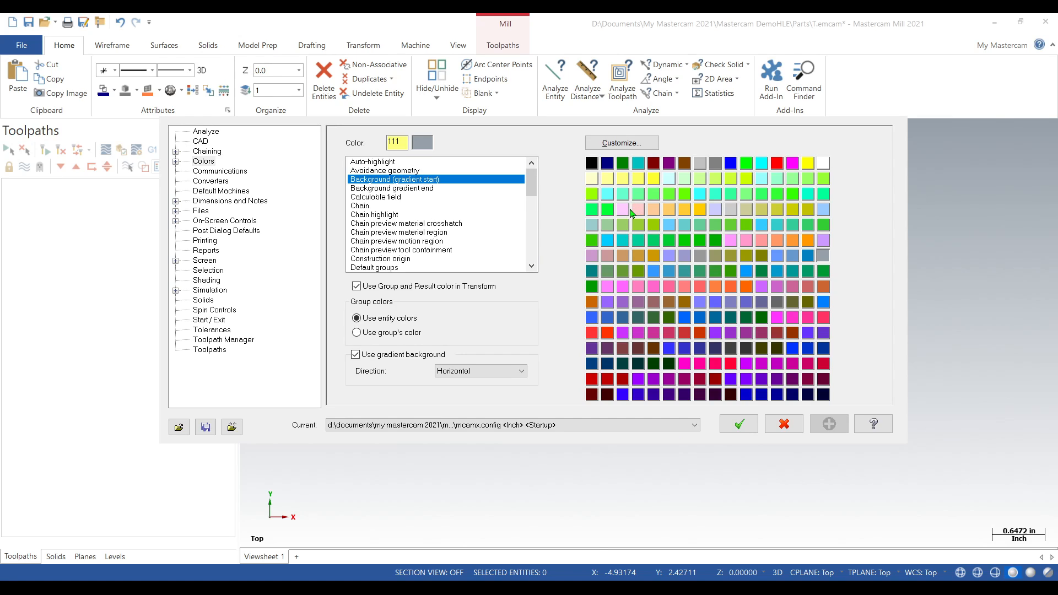
pyautogui.click(762, 398)
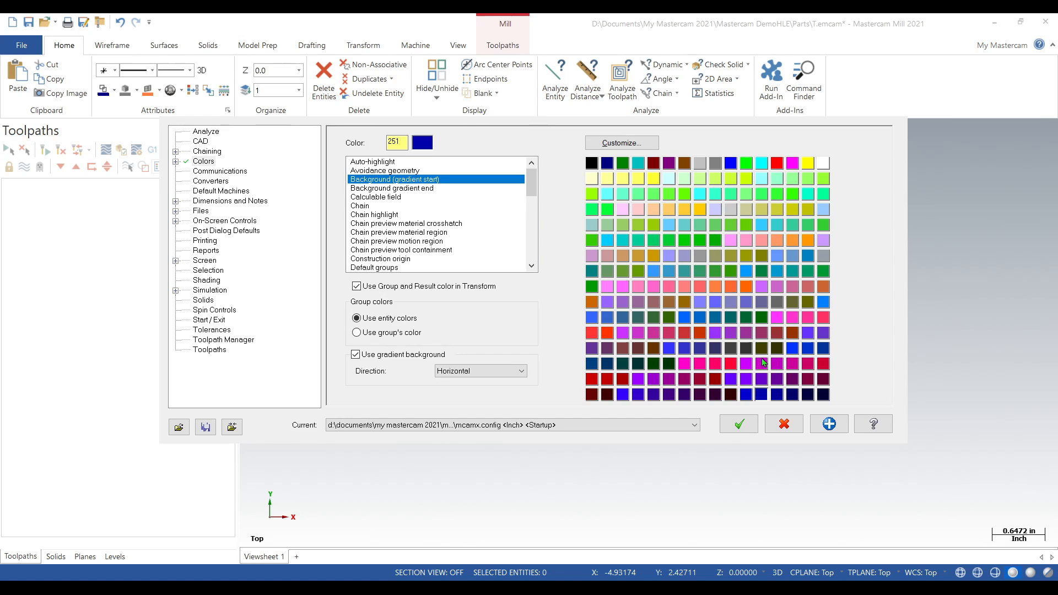
pyautogui.click(734, 165)
# - Set the background gradient end to dark blue, color 207, and check both gradient colors
pyautogui.click(429, 190)
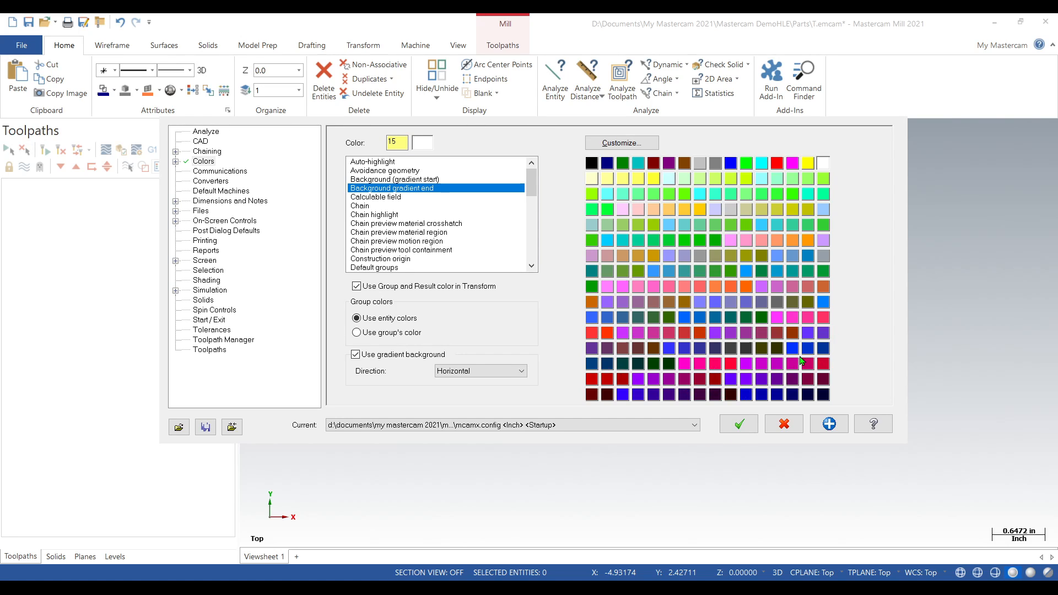
pyautogui.click(822, 352)
pyautogui.click(405, 181)
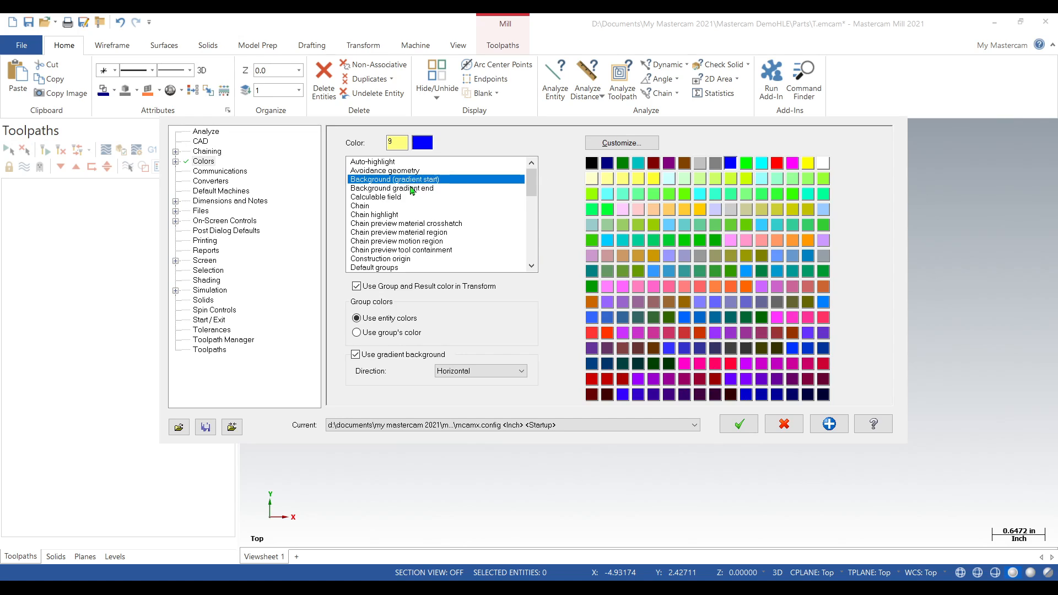
pyautogui.click(412, 189)
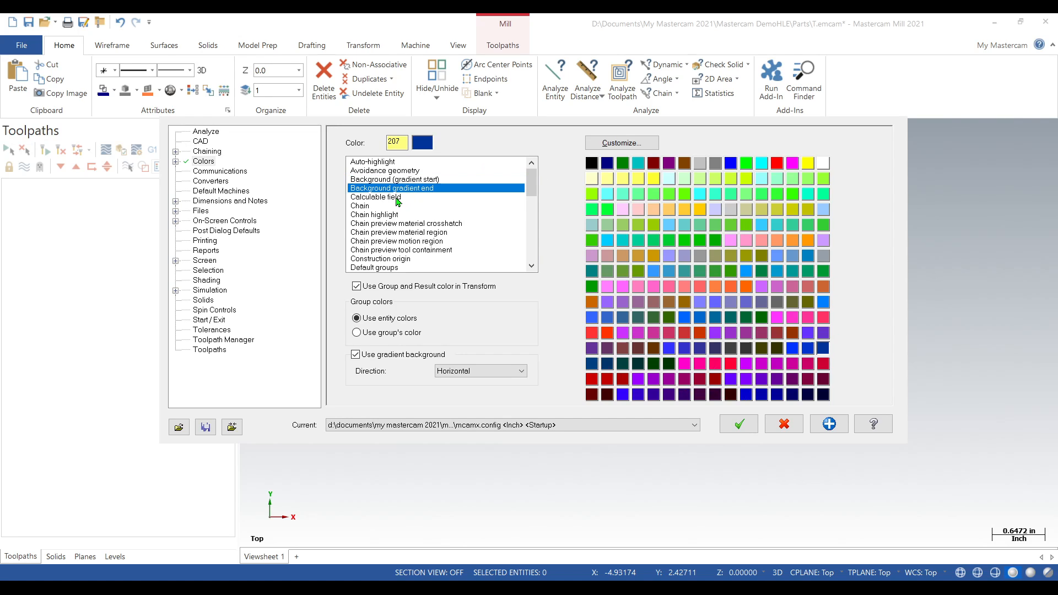
# - Look through the list of color items and check the colors assigned to Selection, Remainder and Raw cut motion
pyautogui.scroll(-2, 398, 204)
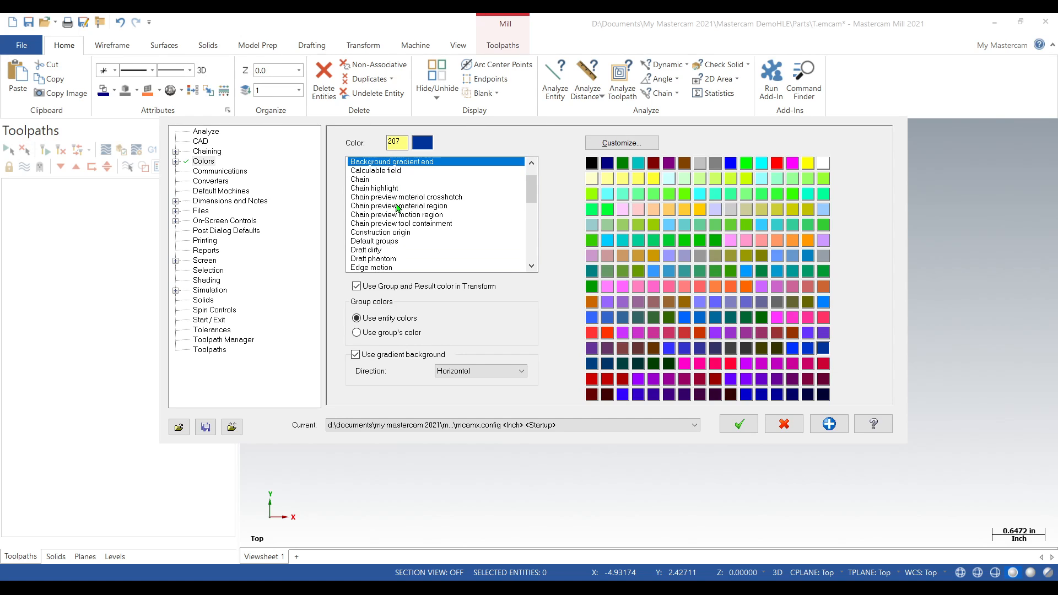
pyautogui.scroll(-3, 398, 207)
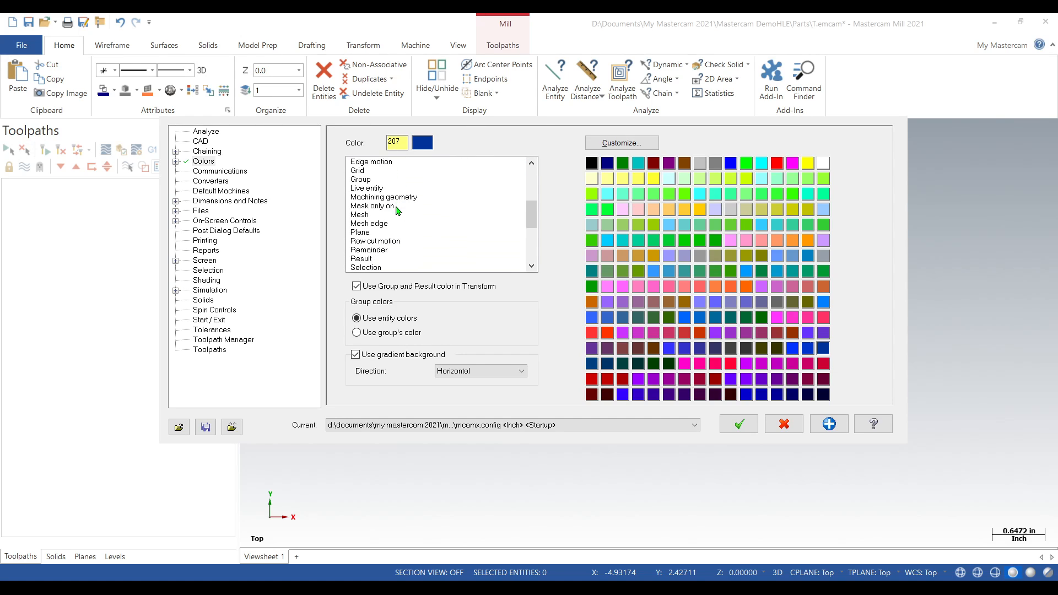
pyautogui.scroll(-1, 398, 209)
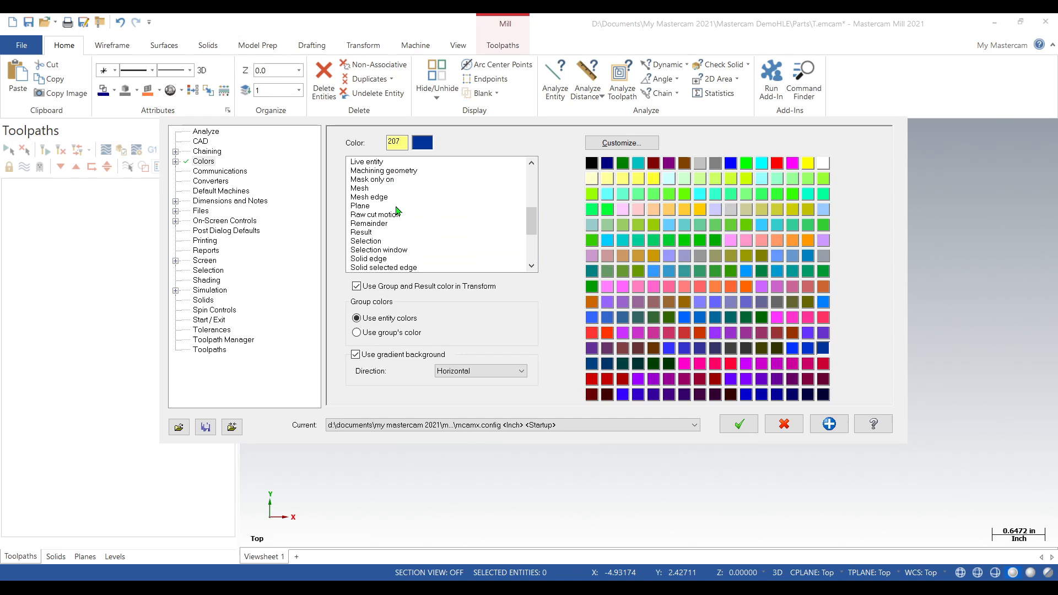
pyautogui.click(372, 242)
pyautogui.scroll(-1, 379, 237)
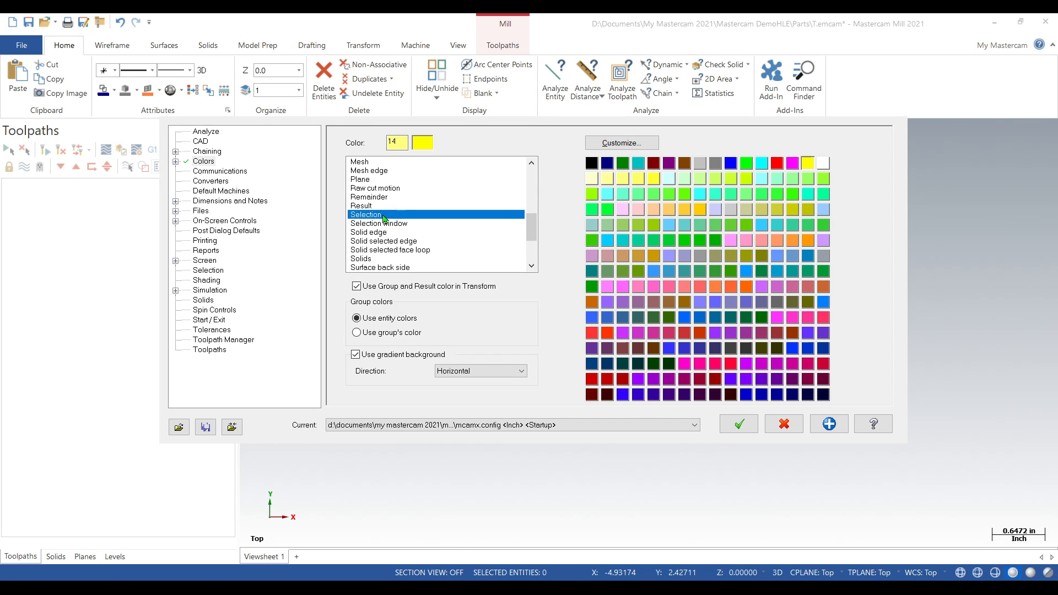
pyautogui.click(381, 197)
pyautogui.click(379, 189)
# - Set the Plane color to dark red, color 4
pyautogui.click(371, 179)
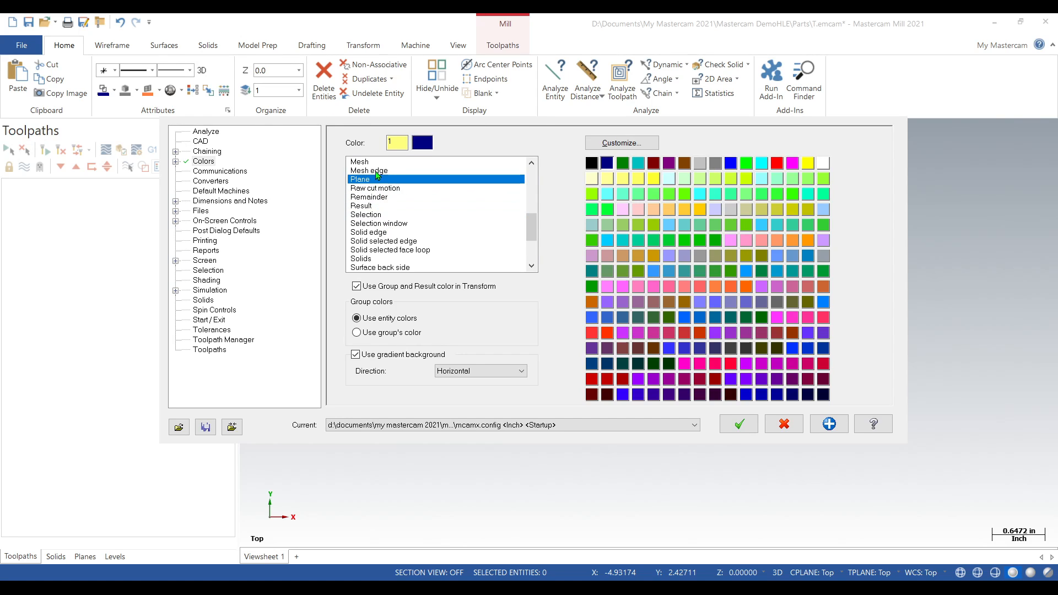
pyautogui.scroll(2, 381, 187)
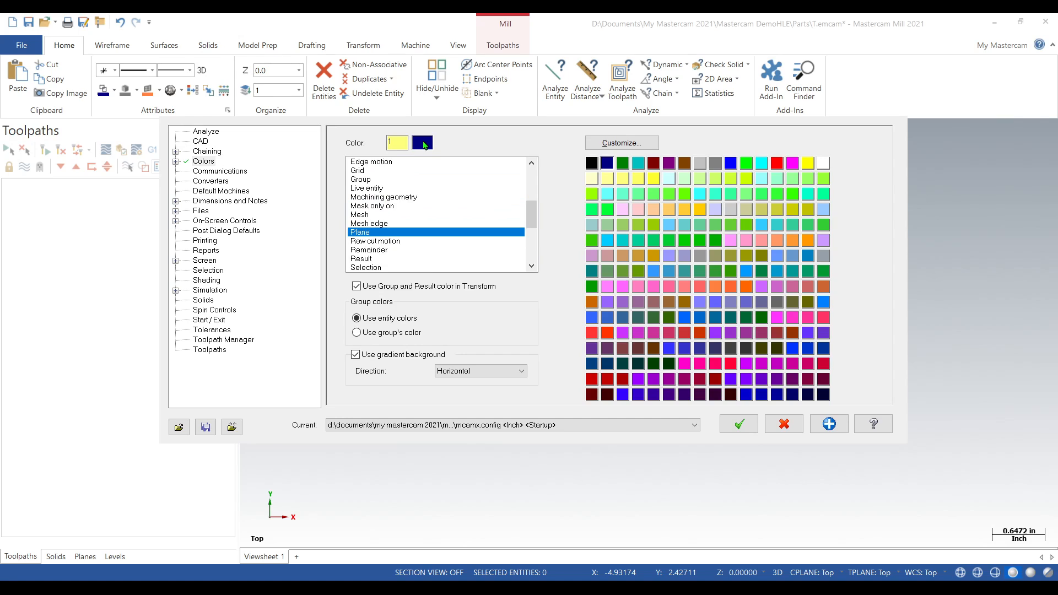
pyautogui.scroll(1, 430, 188)
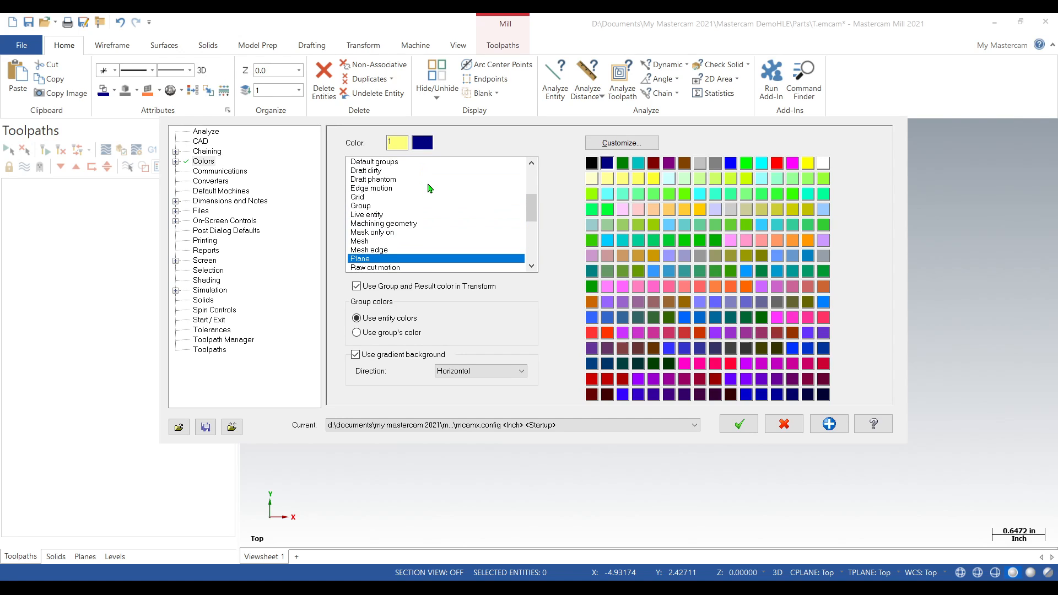
pyautogui.scroll(-1, 430, 189)
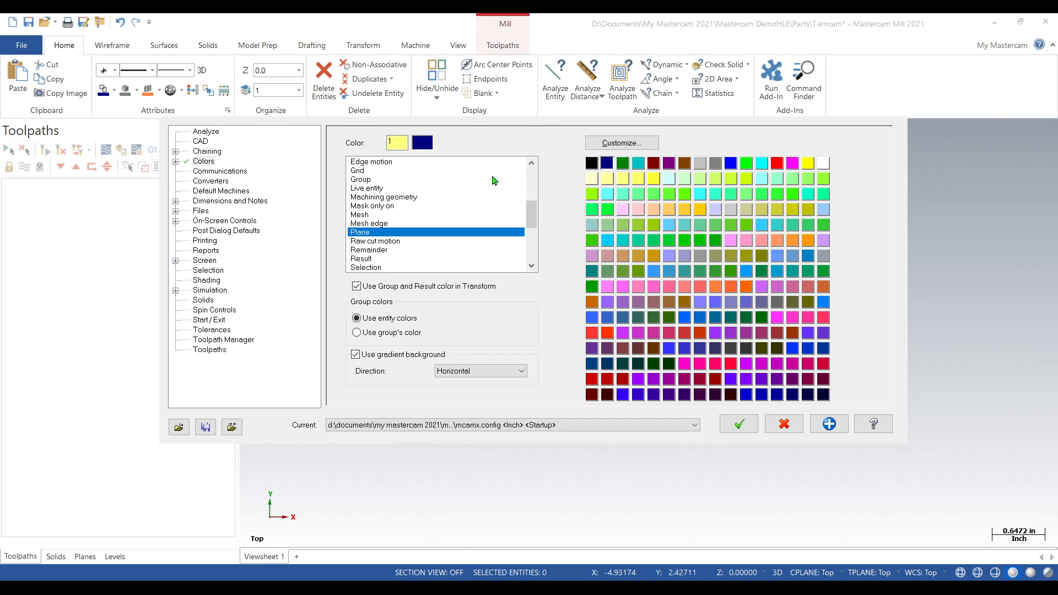
pyautogui.click(649, 165)
# - Check the colors assigned to the mesh, mask, machining geometry, live entity, group and grid items
pyautogui.click(386, 223)
pyautogui.click(378, 215)
pyautogui.click(380, 206)
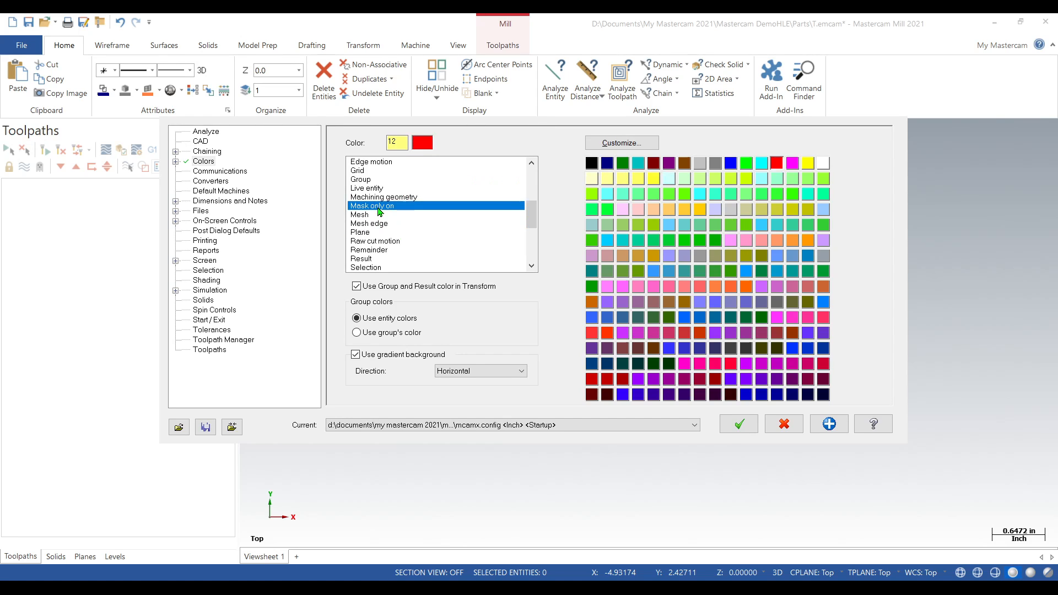
pyautogui.click(386, 197)
pyautogui.click(386, 189)
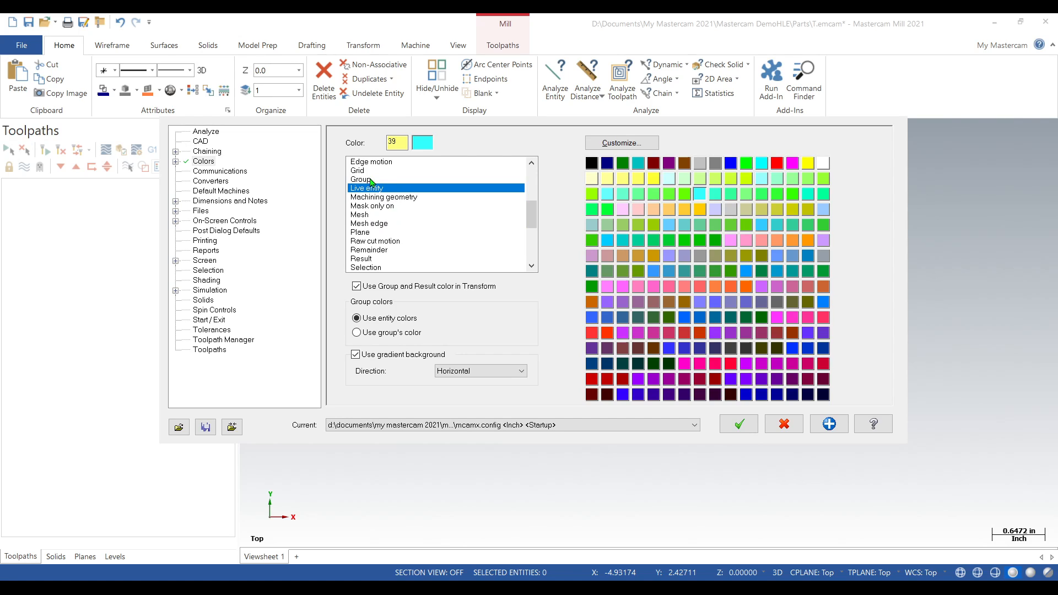
pyautogui.click(365, 179)
pyautogui.click(365, 172)
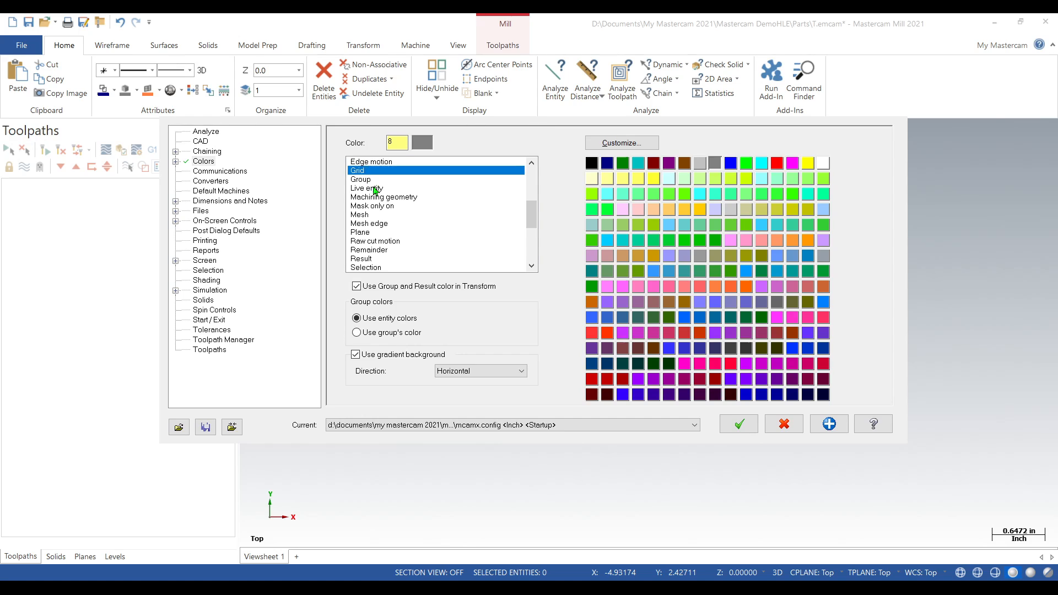
pyautogui.click(375, 189)
pyautogui.click(377, 198)
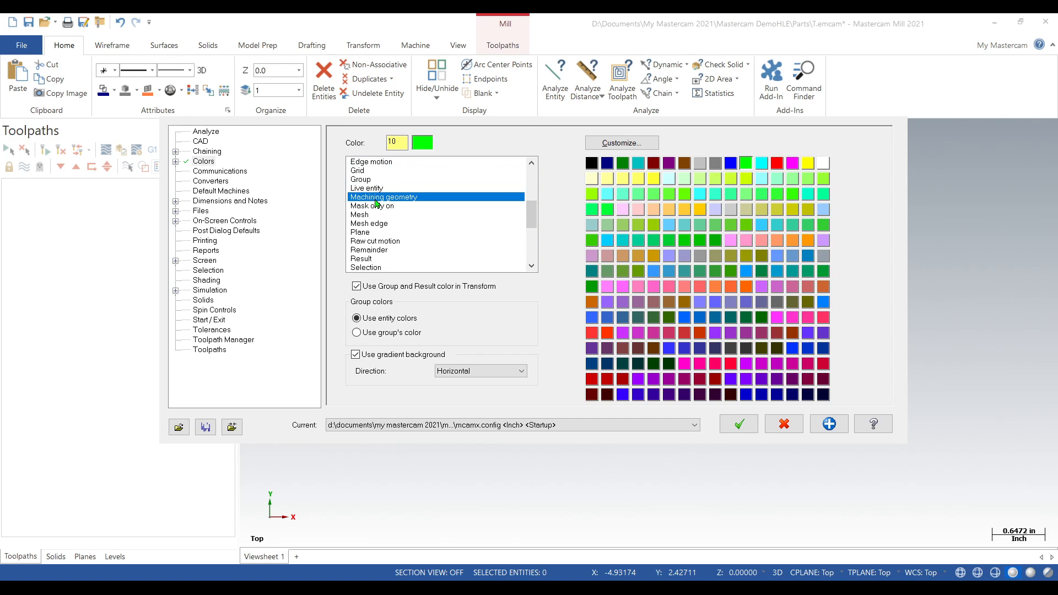
# - Check the colors assigned to Chain and to the chain preview material and tool containment items
pyautogui.scroll(4, 377, 203)
pyautogui.click(377, 197)
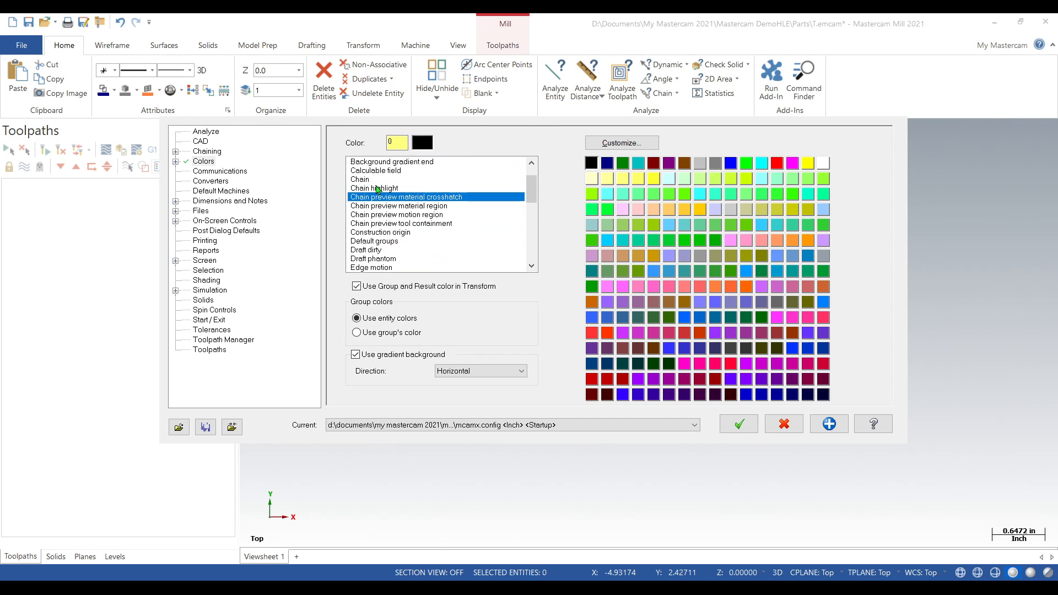
pyautogui.click(378, 179)
pyautogui.click(386, 206)
pyautogui.click(393, 223)
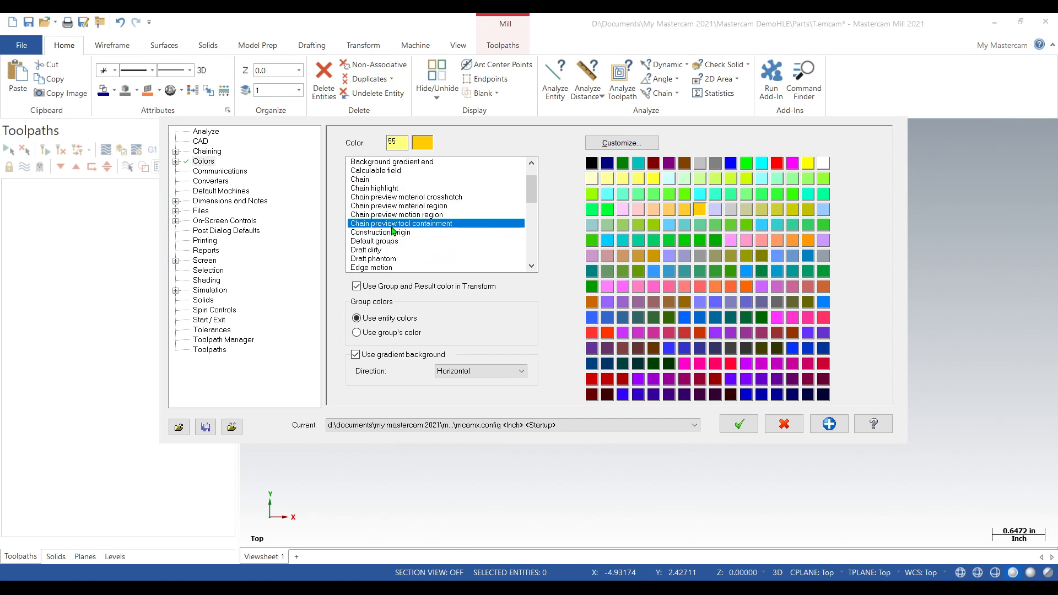
pyautogui.click(396, 199)
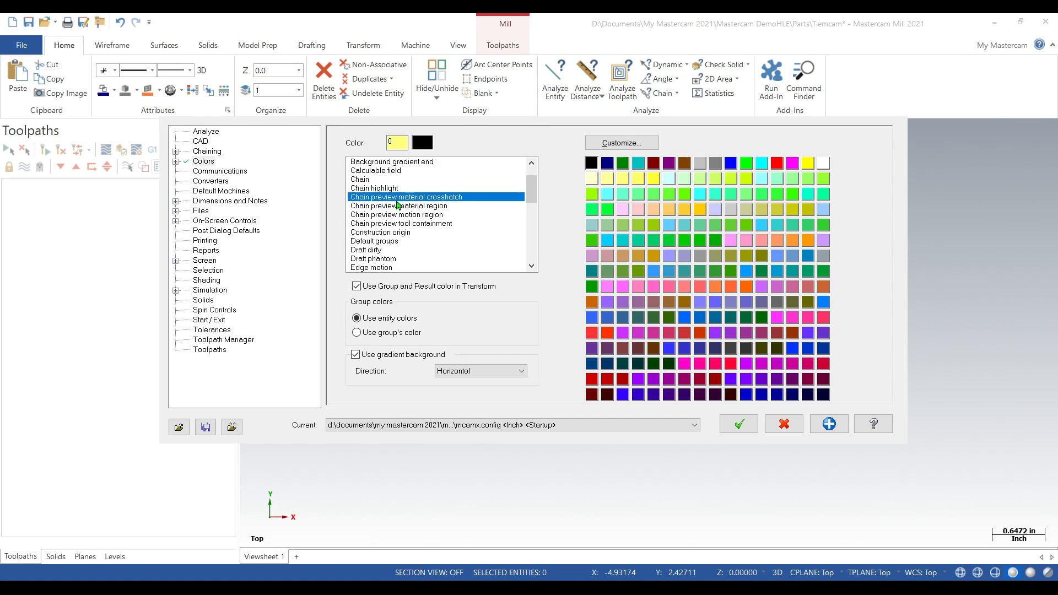
# - Set the Solids color to light gray, color 7
pyautogui.scroll(-8, 398, 205)
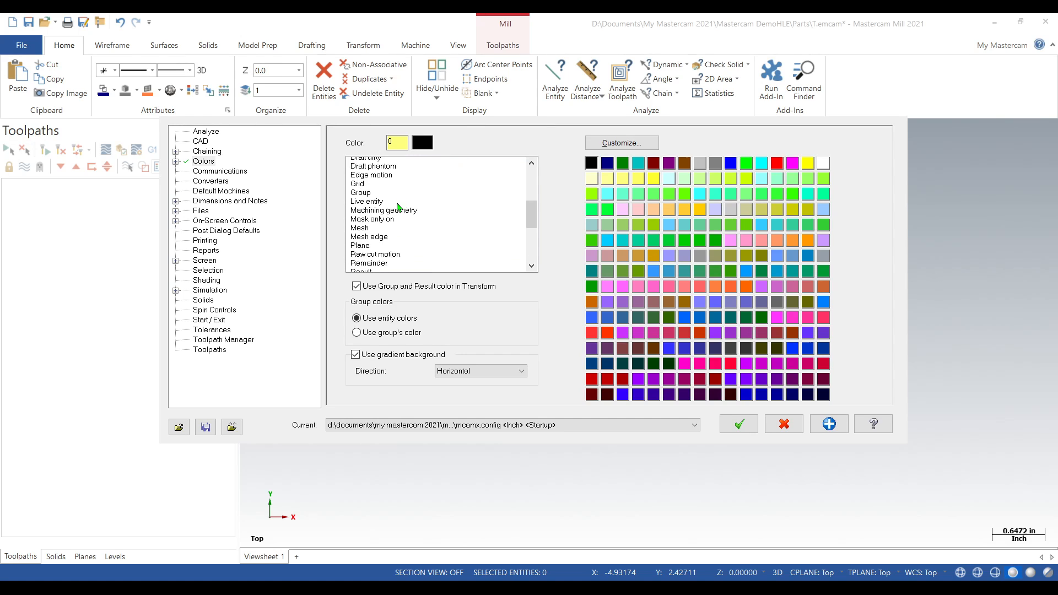
pyautogui.scroll(-3, 398, 205)
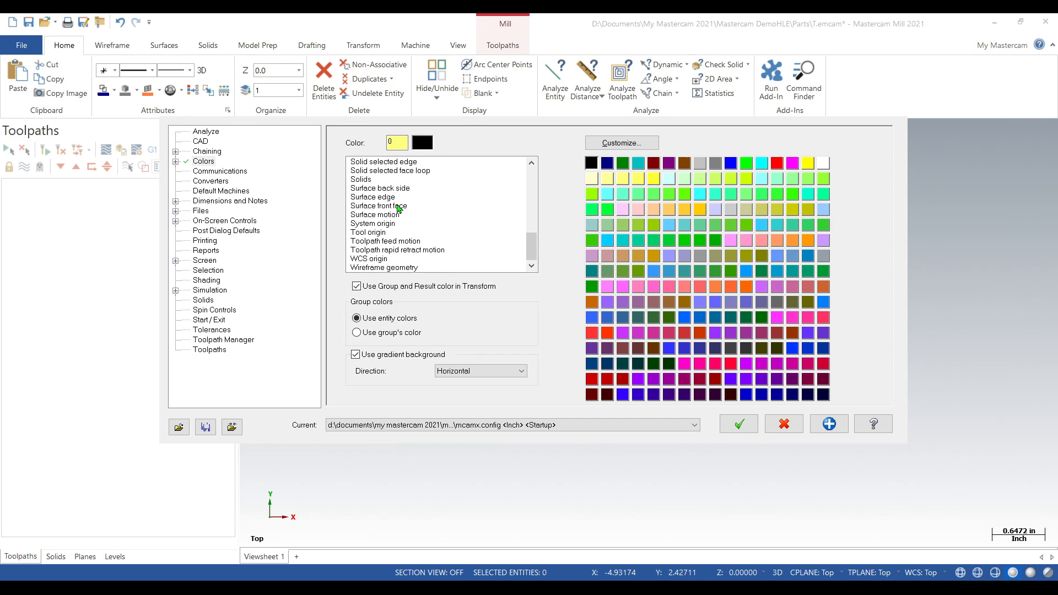
pyautogui.scroll(3, 398, 205)
pyautogui.click(364, 208)
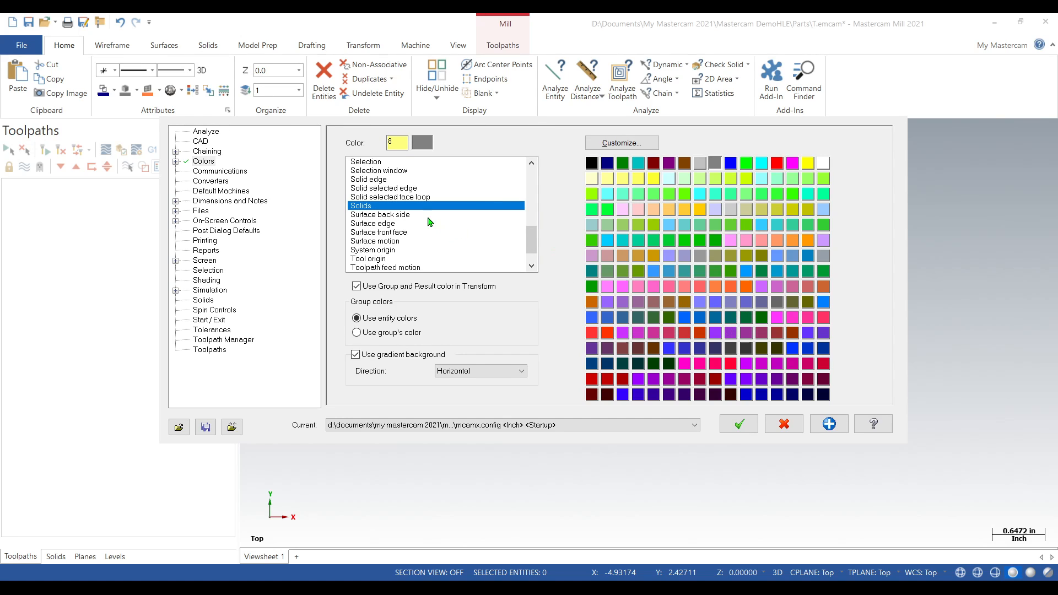
pyautogui.click(699, 163)
# - Set the Wireframe geometry color to lime green
pyautogui.scroll(-1, 375, 227)
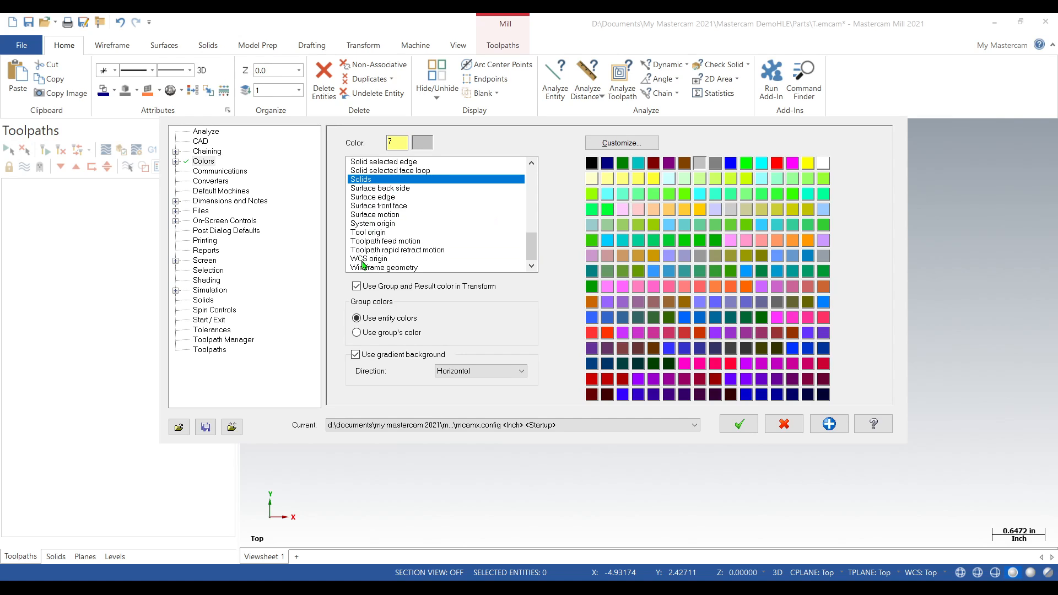
pyautogui.click(386, 268)
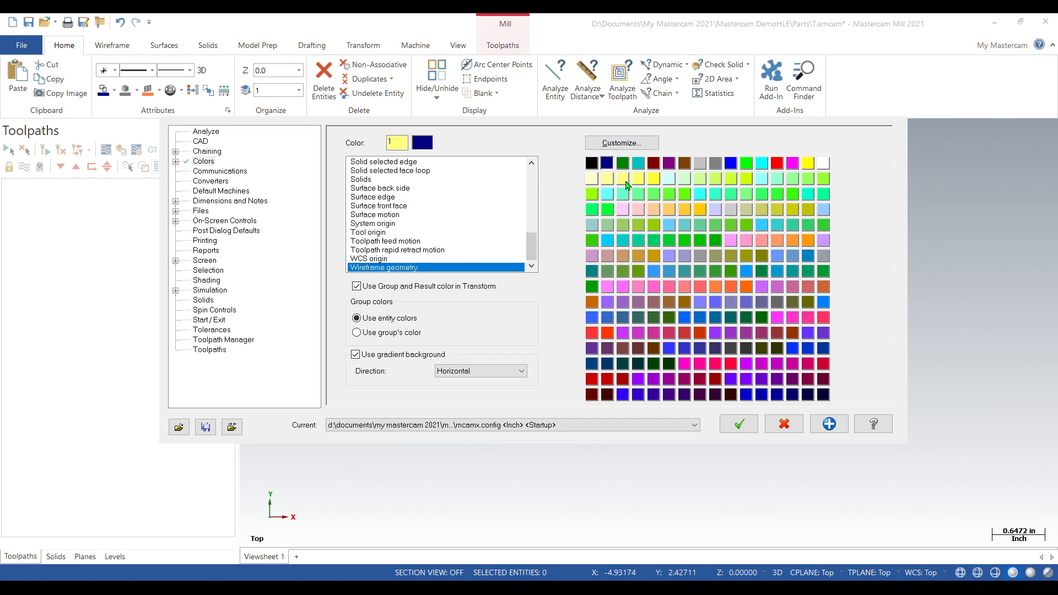
pyautogui.click(592, 194)
# - Check the colors assigned to WCS origin and Plane, and look over the rest of the color list
pyautogui.click(369, 259)
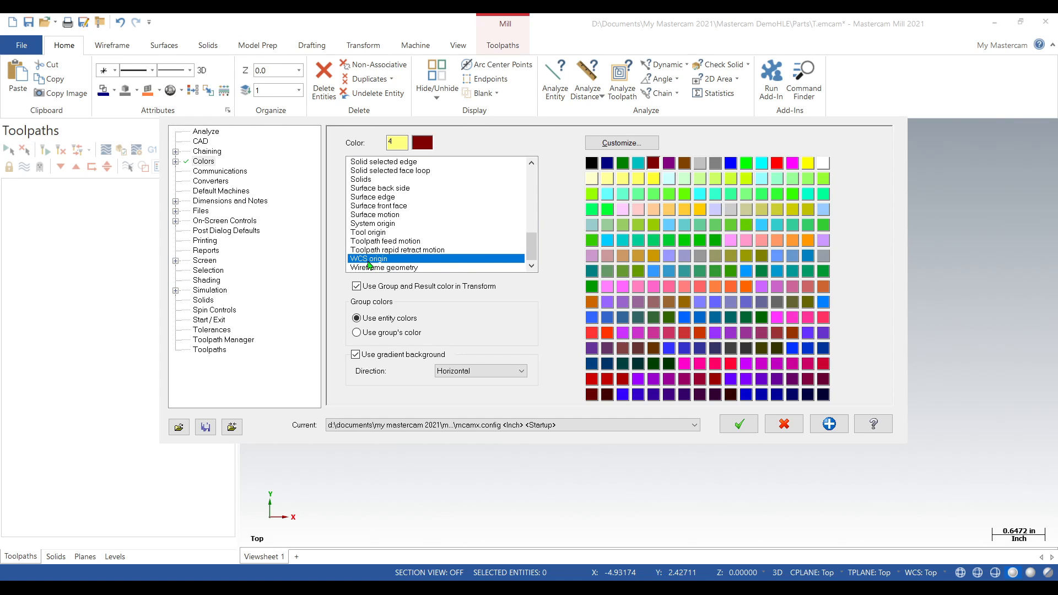
pyautogui.scroll(4, 368, 263)
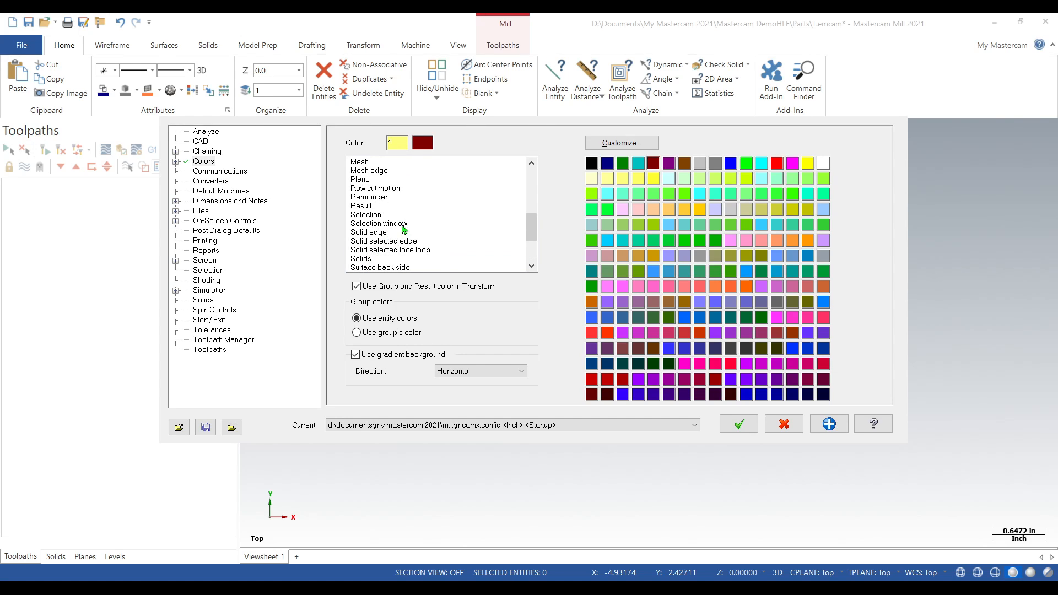
pyautogui.click(364, 207)
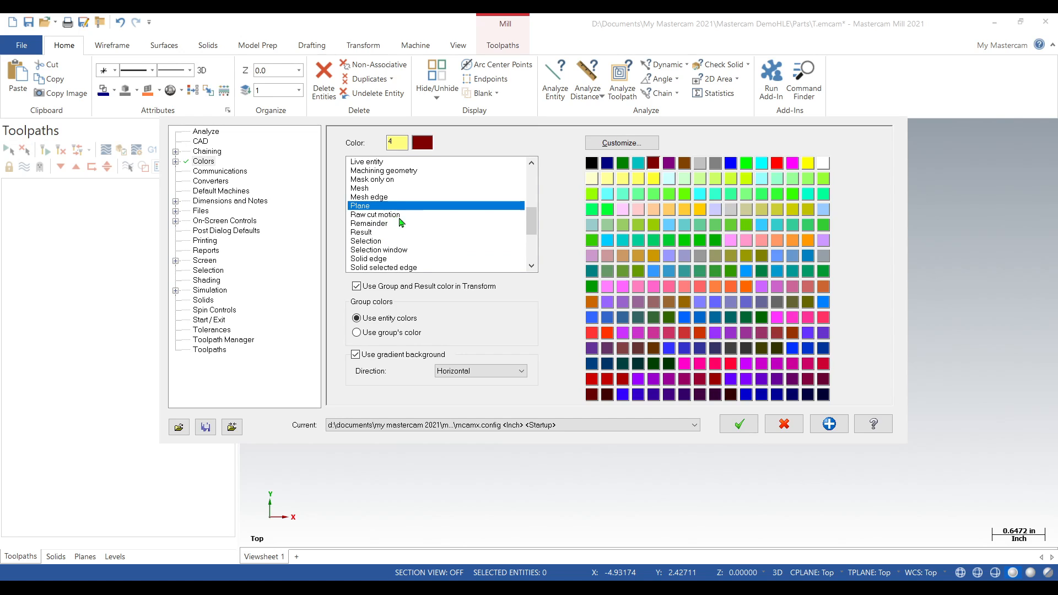
pyautogui.scroll(-4, 402, 219)
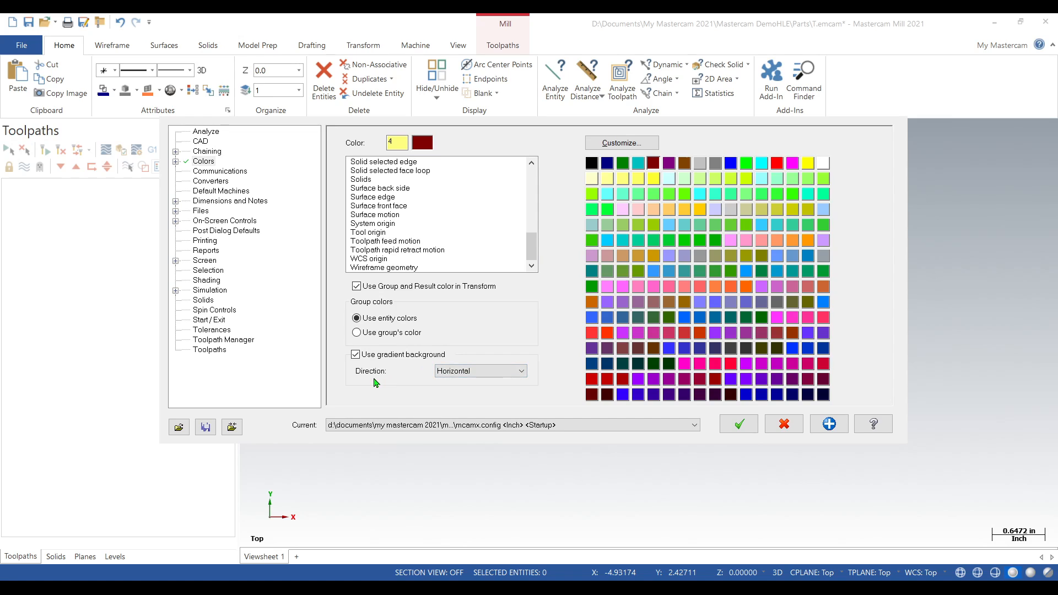
# - Apply the color settings with the gradient background enabled, and draw test selection windows in the graphics area
pyautogui.click(354, 356)
pyautogui.click(354, 355)
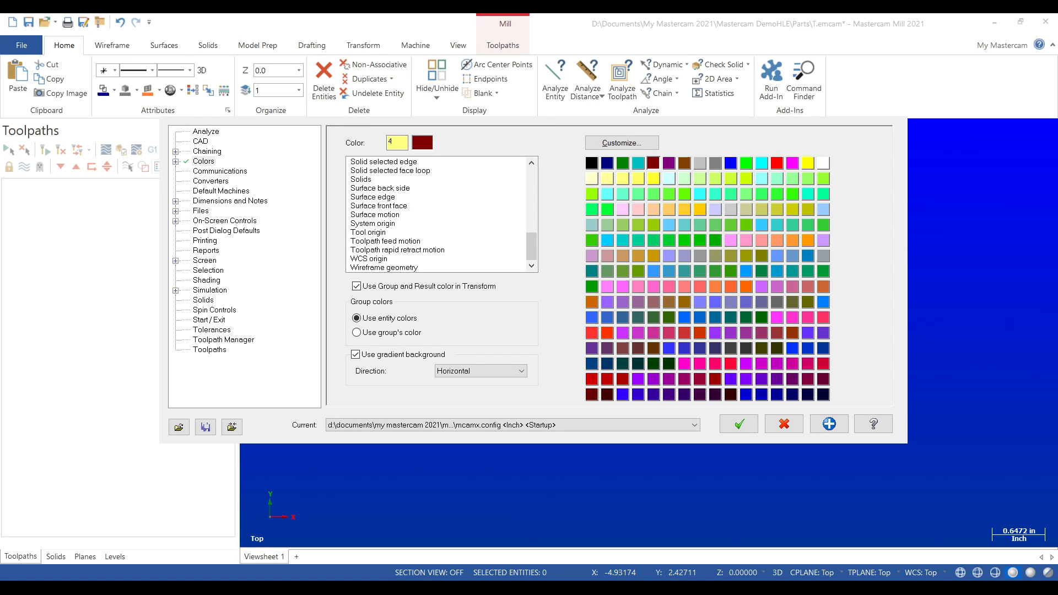
pyautogui.press('Return')
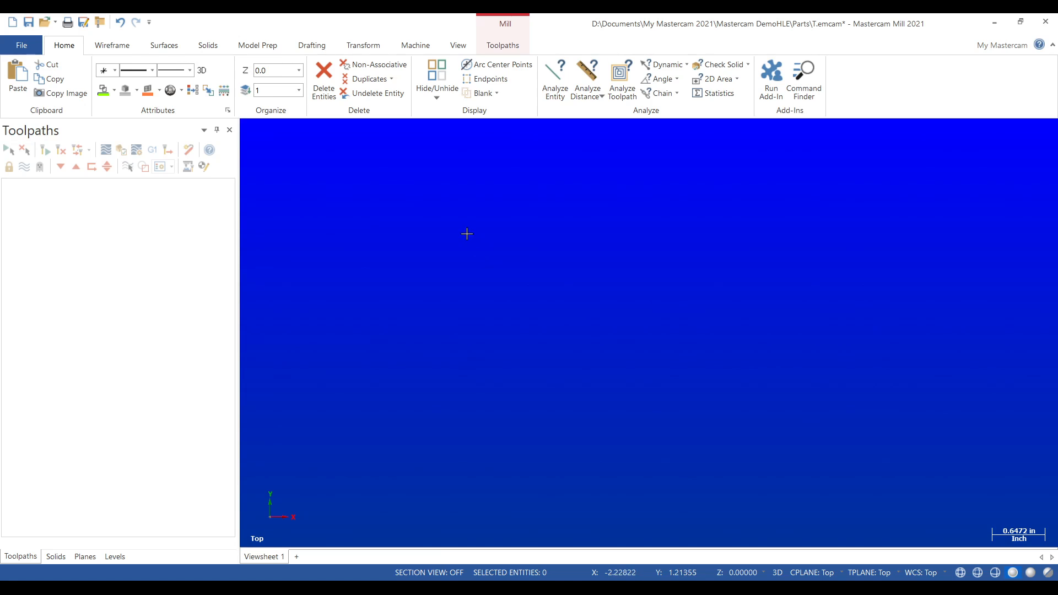
pyautogui.moveTo(457, 219); pyautogui.dragTo(485, 247)
pyautogui.moveTo(426, 201); pyautogui.dragTo(898, 477)
# - Reopen the system configuration and set the Selection window color to white, color 15
pyautogui.click(24, 46)
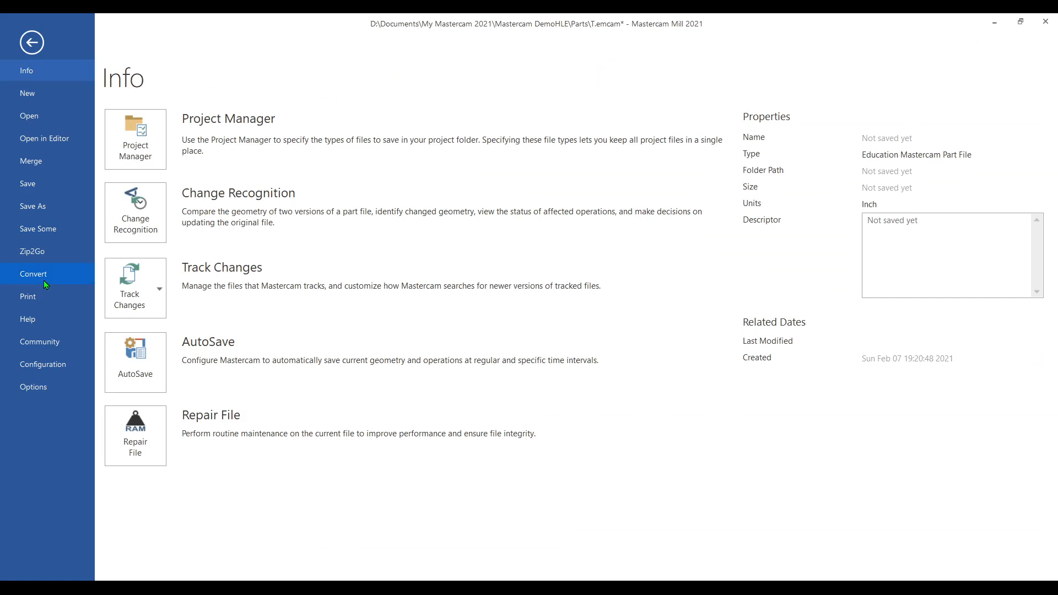
pyautogui.click(54, 365)
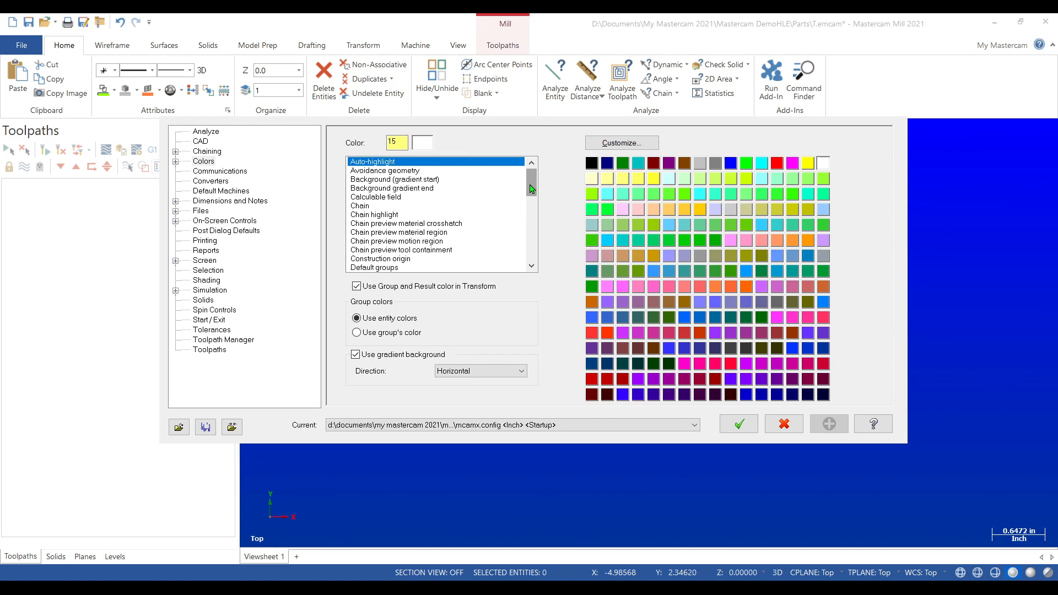
pyautogui.moveTo(531, 188); pyautogui.dragTo(538, 245)
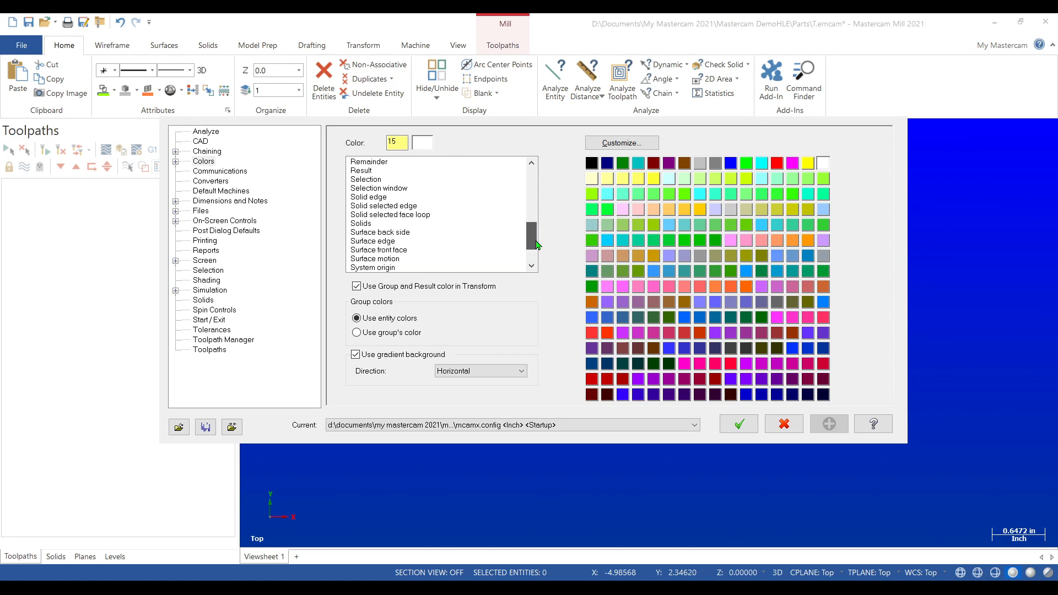
pyautogui.click(436, 188)
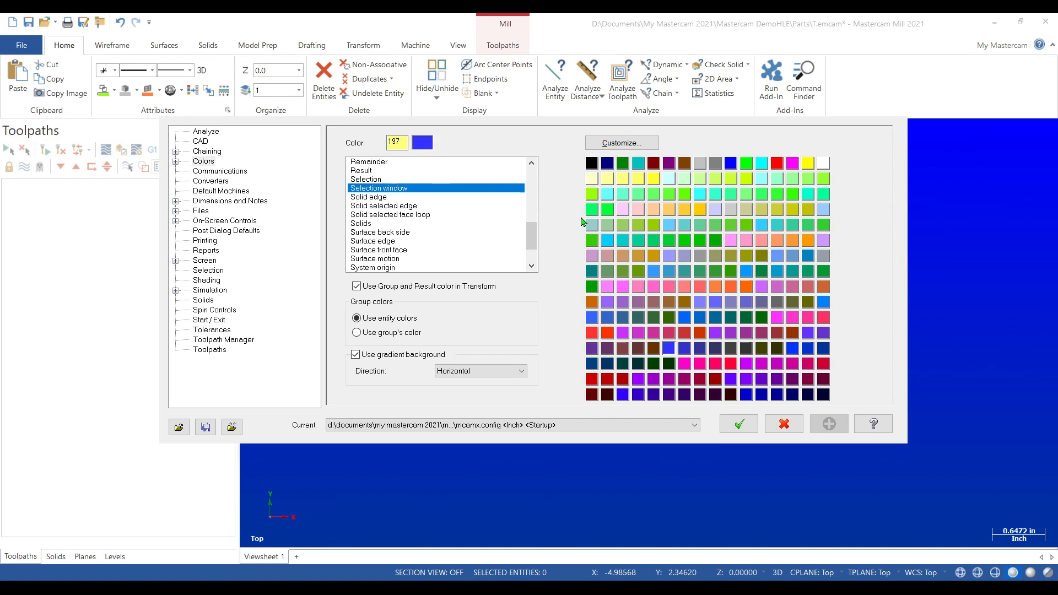
pyautogui.click(823, 164)
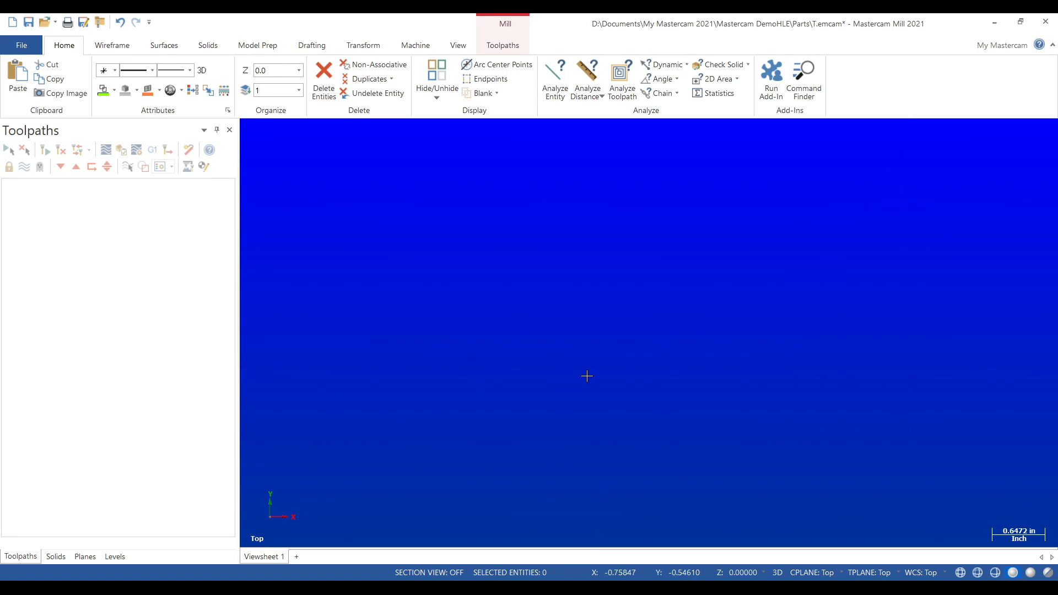
# - Draw several selection windows of different sizes in the graphics area to check how visible their color is
pyautogui.moveTo(467, 224); pyautogui.dragTo(838, 461)
pyautogui.scroll(-1, 516, 271)
pyautogui.moveTo(482, 220); pyautogui.dragTo(816, 455)
pyautogui.moveTo(816, 456); pyautogui.dragTo(817, 456)
pyautogui.moveTo(243, 123); pyautogui.dragTo(1000, 470)
pyautogui.moveTo(338, 190); pyautogui.dragTo(437, 279)
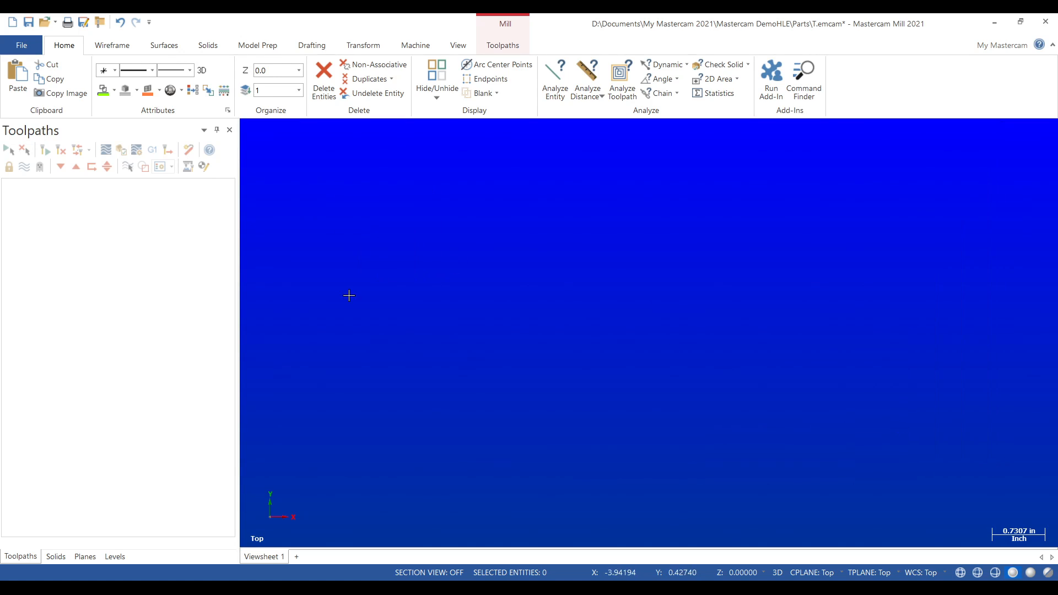